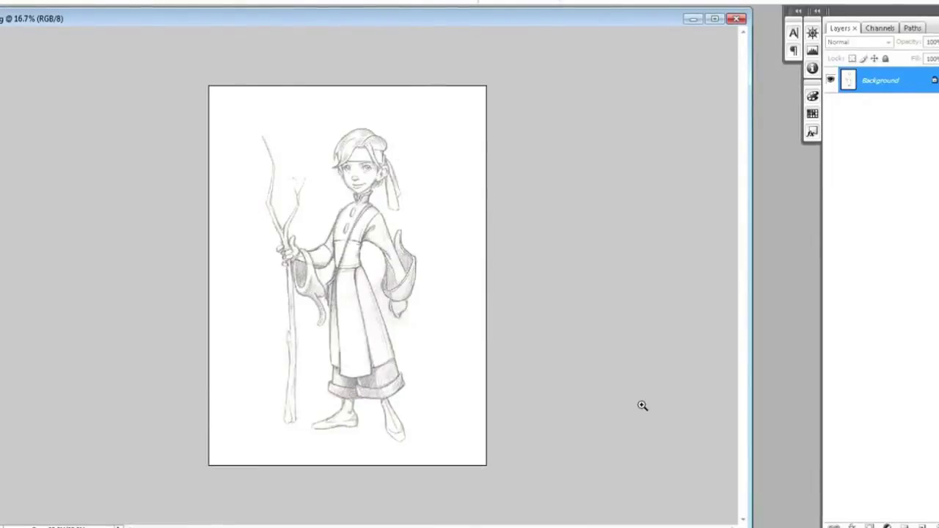
Examine the scanned pencil character up close from head to shoes, finishing with the whole figure in view.
{"action": "left_click", "coordinate": [474, 331]}
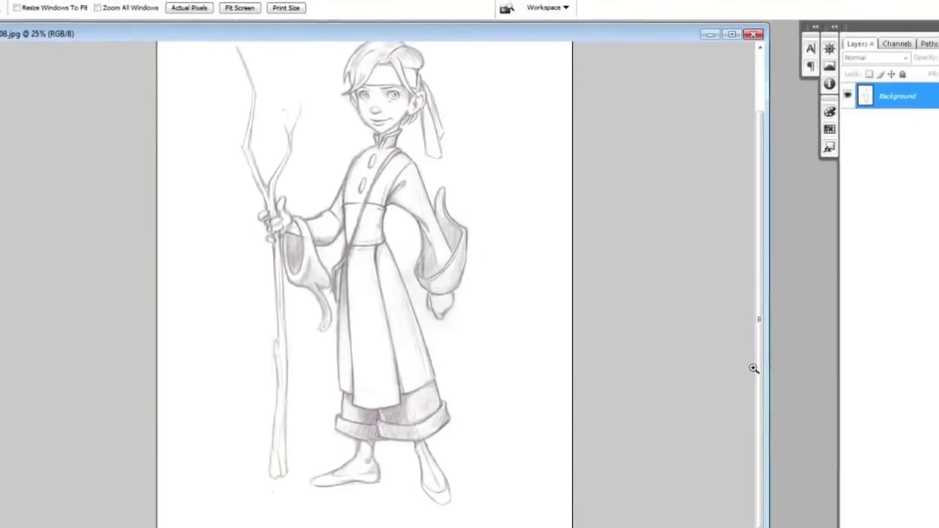
{"action": "left_click_drag", "start_coordinate": [770, 333], "coordinate": [768, 323]}
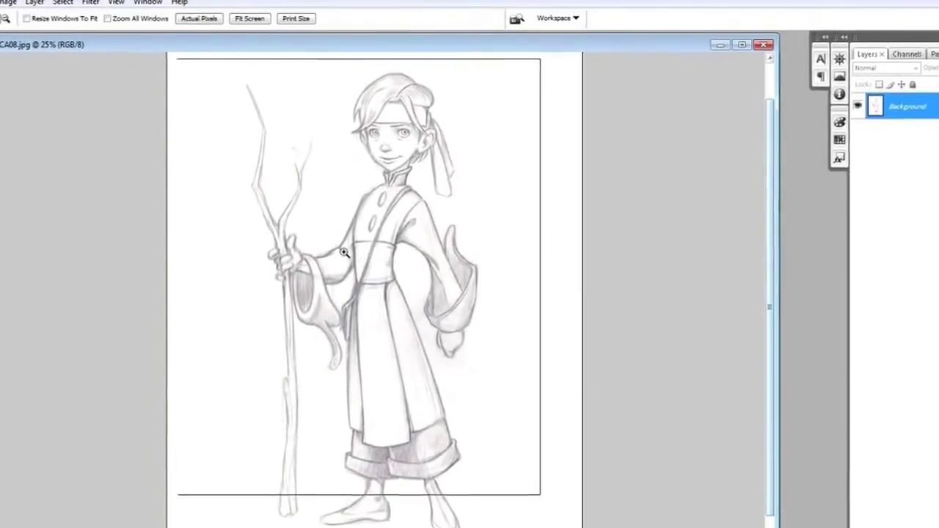
{"action": "left_click", "coordinate": [346, 248]}
{"action": "left_click", "coordinate": [345, 244]}
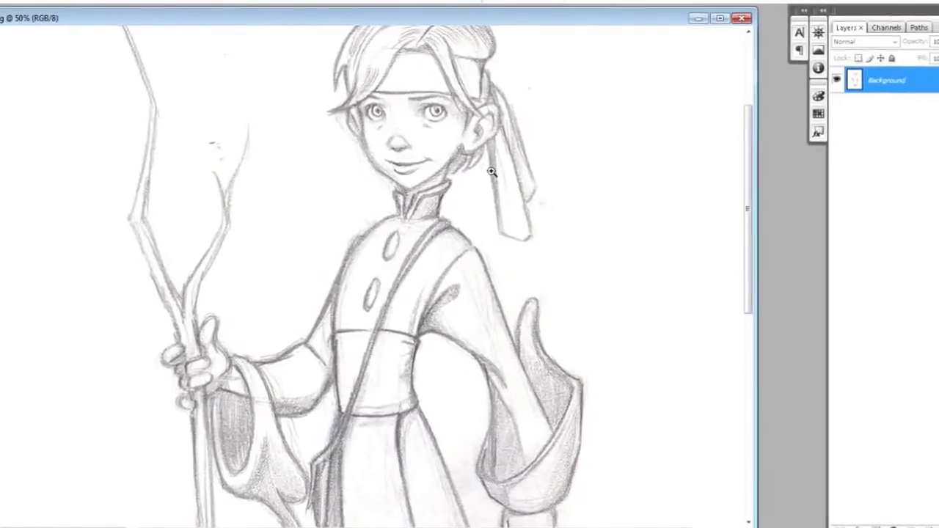
{"action": "left_click", "coordinate": [494, 170]}
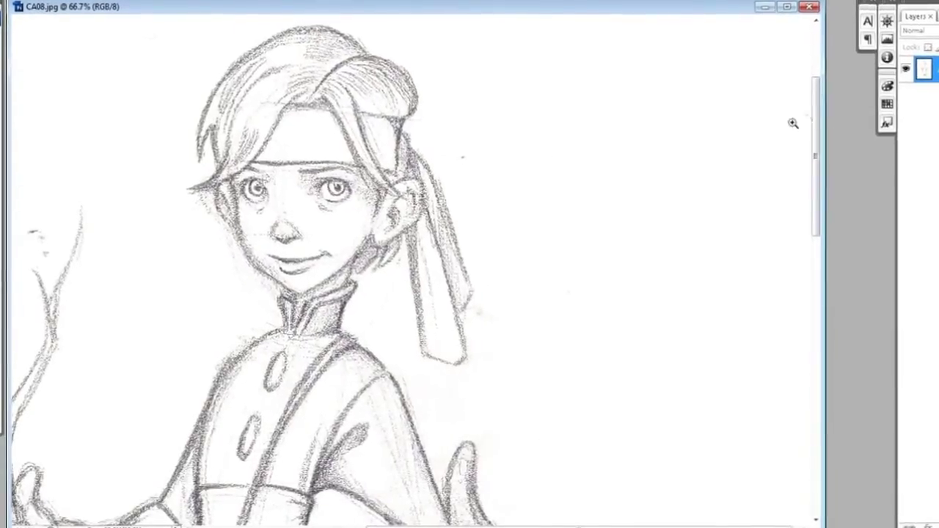
{"action": "mouse_move", "coordinate": [809, 126]}
{"action": "left_mouse_down"}
{"action": "mouse_move", "coordinate": [808, 215]}
{"action": "mouse_move", "coordinate": [855, 204]}
{"action": "mouse_move", "coordinate": [854, 348]}
{"action": "mouse_move", "coordinate": [837, 440]}
{"action": "left_mouse_up"}
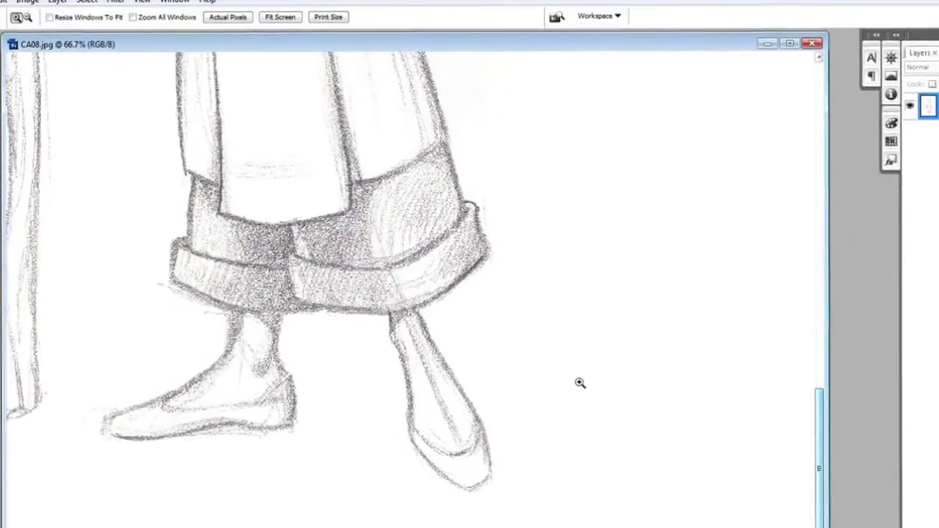
{"action": "left_click", "coordinate": [433, 325], "text": "alt"}
{"action": "left_click", "coordinate": [433, 325], "text": "alt"}
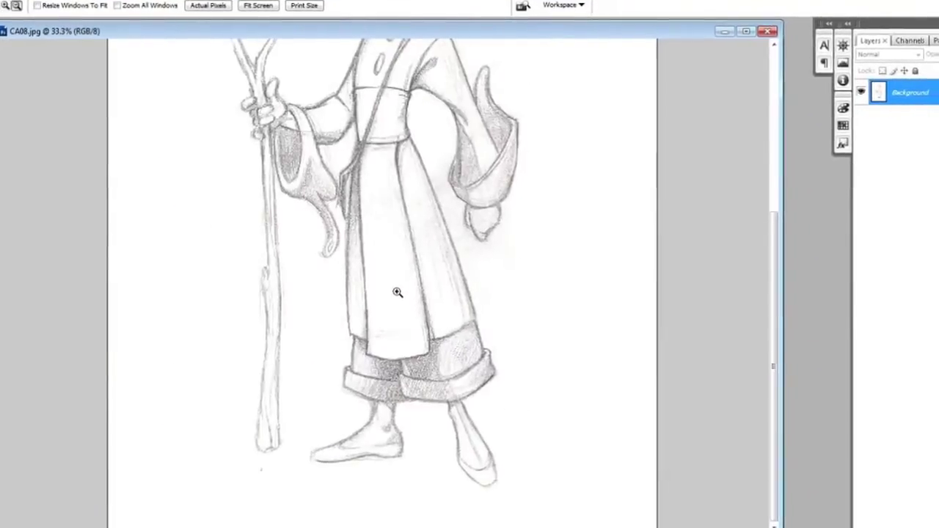
{"action": "left_click", "coordinate": [397, 292], "text": "alt"}
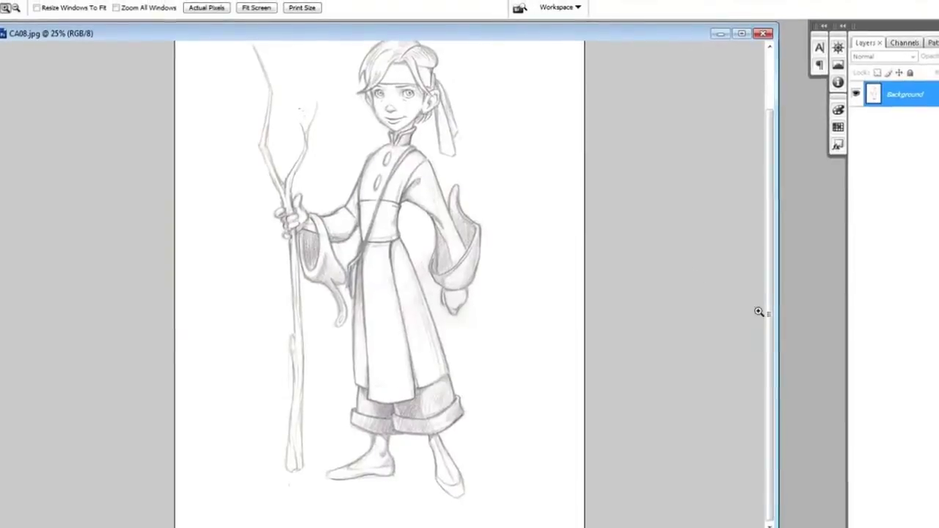
{"action": "left_click_drag", "start_coordinate": [771, 320], "coordinate": [763, 295]}
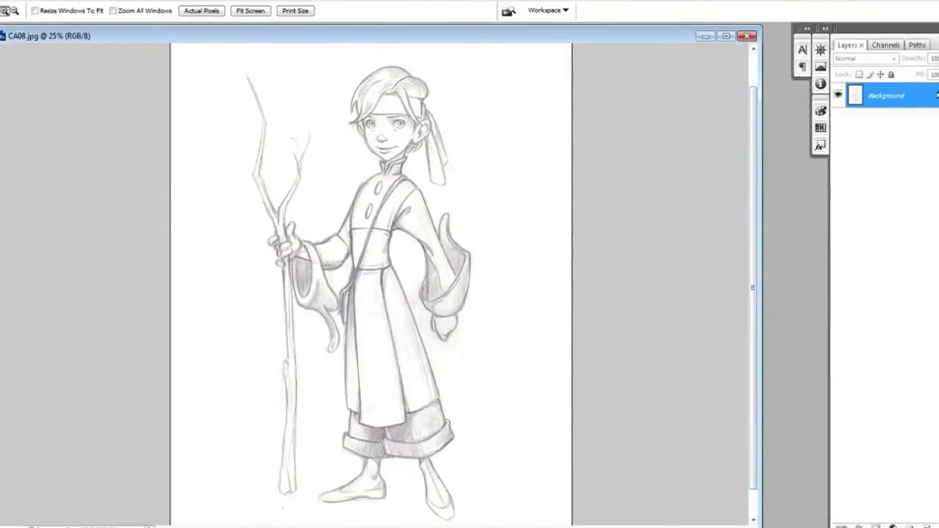
Duplicate the Background layer and set the copy's Color Balance midtones to +100 red, +12 green and -51 yellow.
{"action": "left_click_drag", "start_coordinate": [895, 110], "coordinate": [894, 522]}
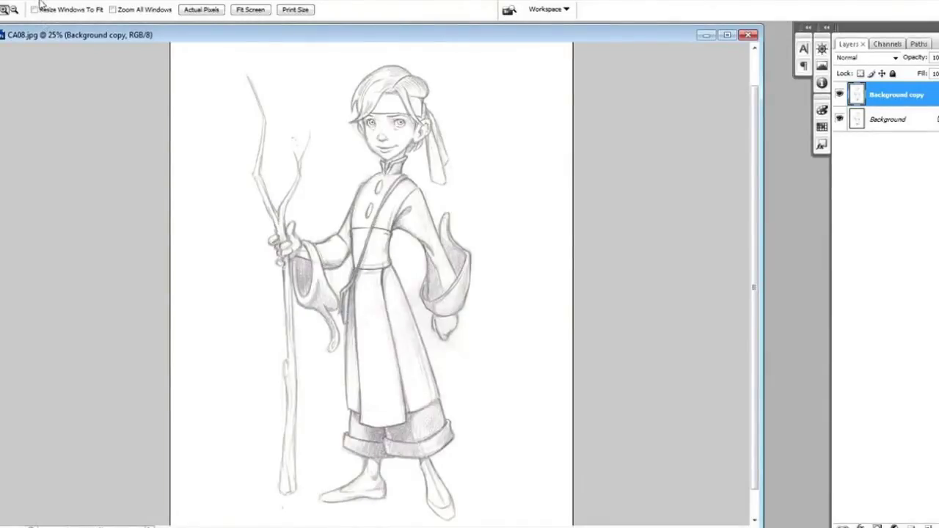
{"action": "left_click", "coordinate": [12, 1]}
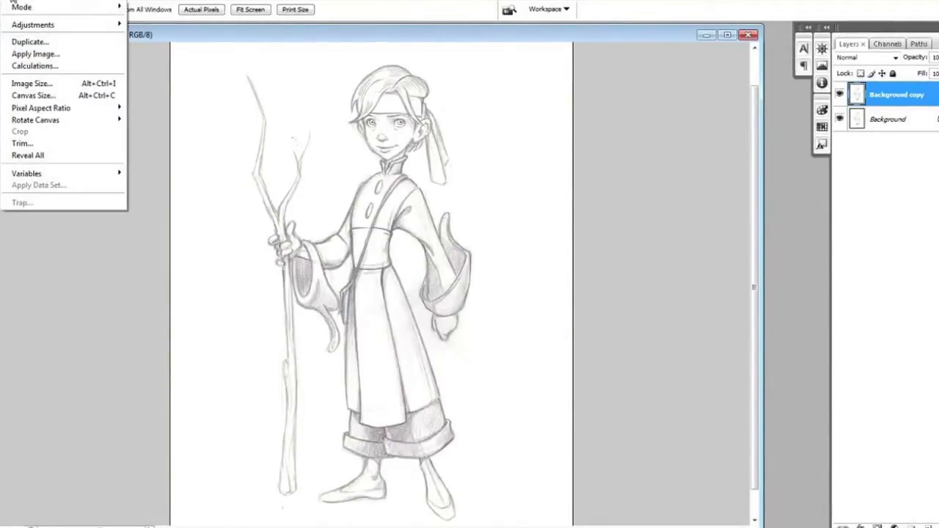
{"action": "mouse_move", "coordinate": [20, 27]}
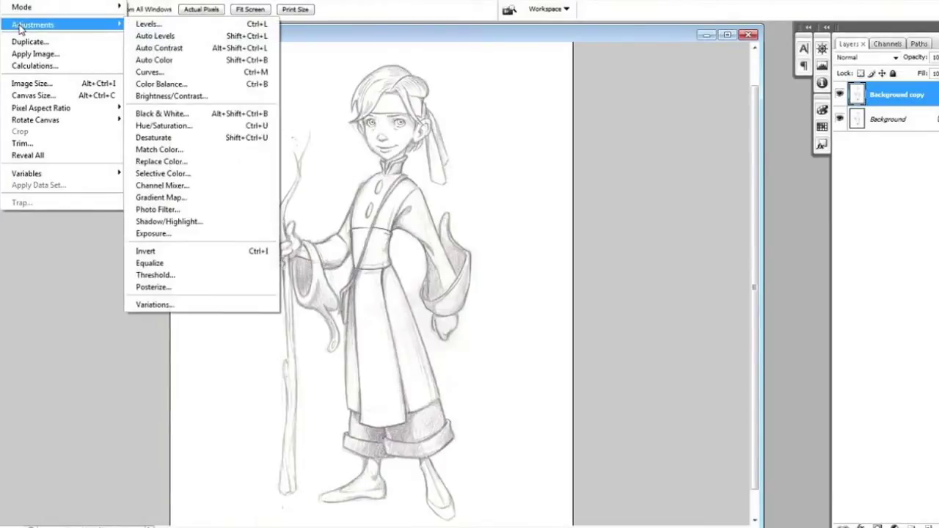
{"action": "left_click", "coordinate": [187, 84]}
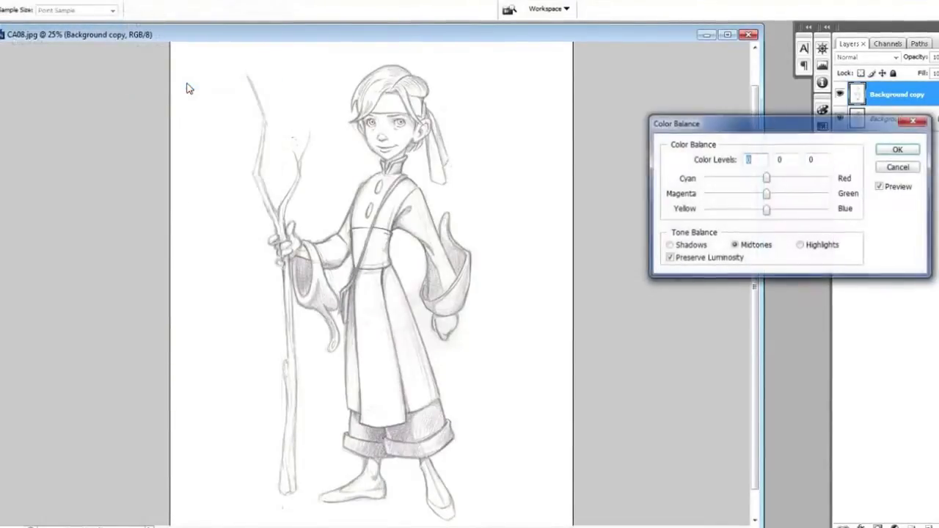
{"action": "left_click_drag", "start_coordinate": [732, 124], "coordinate": [608, 143]}
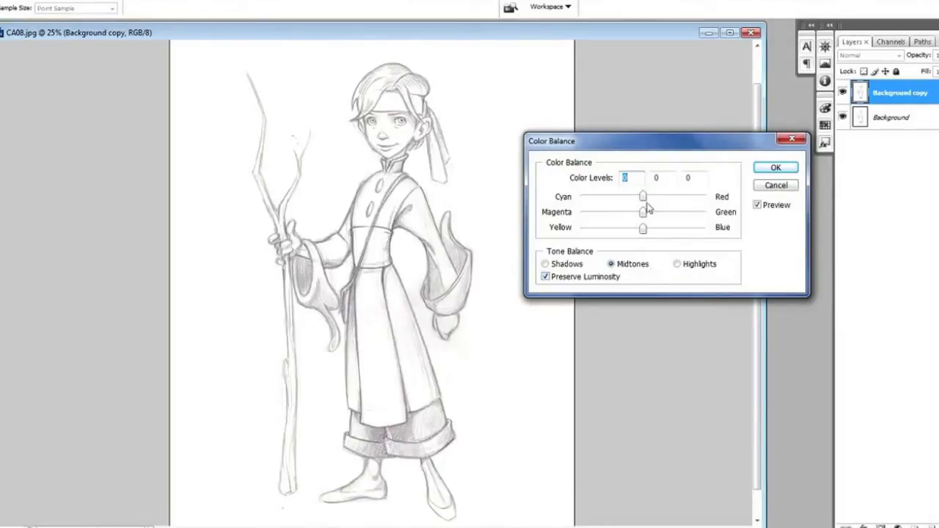
{"action": "mouse_move", "coordinate": [644, 200]}
{"action": "left_mouse_down"}
{"action": "mouse_move", "coordinate": [702, 203]}
{"action": "mouse_move", "coordinate": [715, 213]}
{"action": "left_mouse_up"}
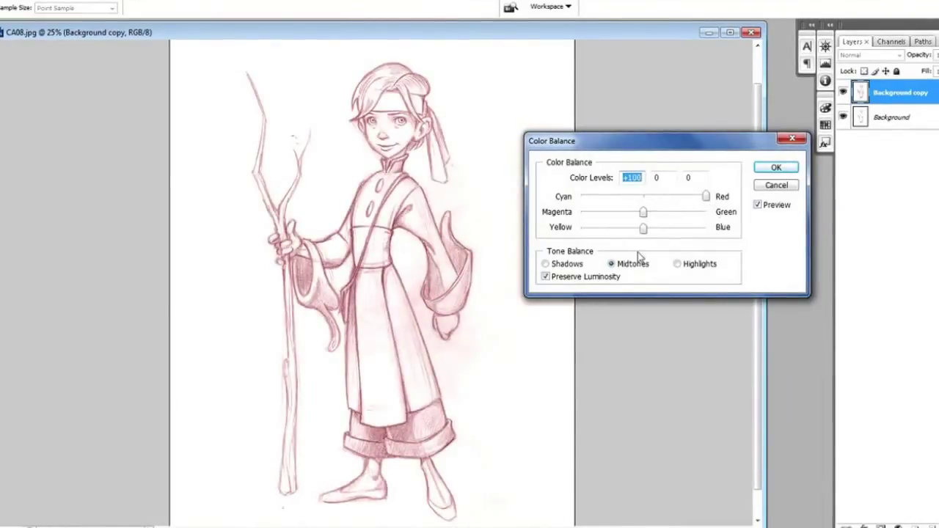
{"action": "left_click_drag", "start_coordinate": [643, 232], "coordinate": [613, 235]}
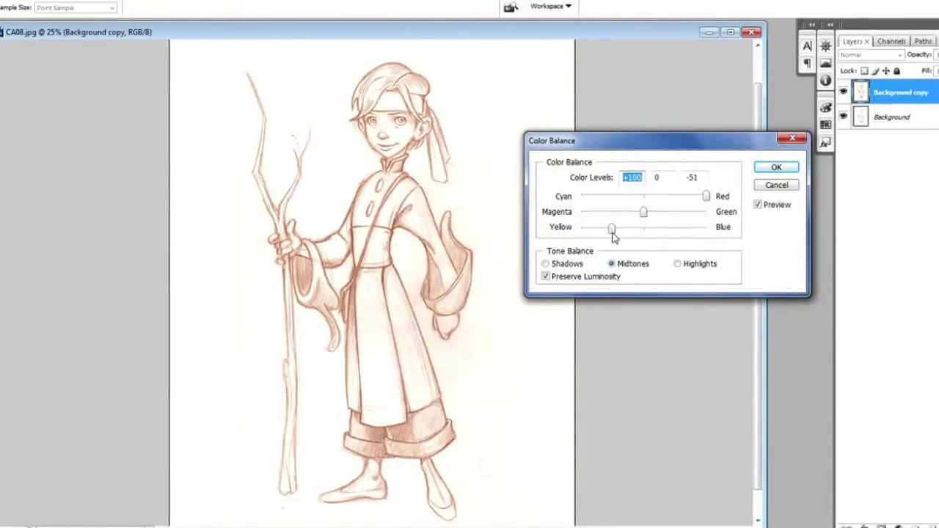
{"action": "left_click_drag", "start_coordinate": [612, 233], "coordinate": [652, 218]}
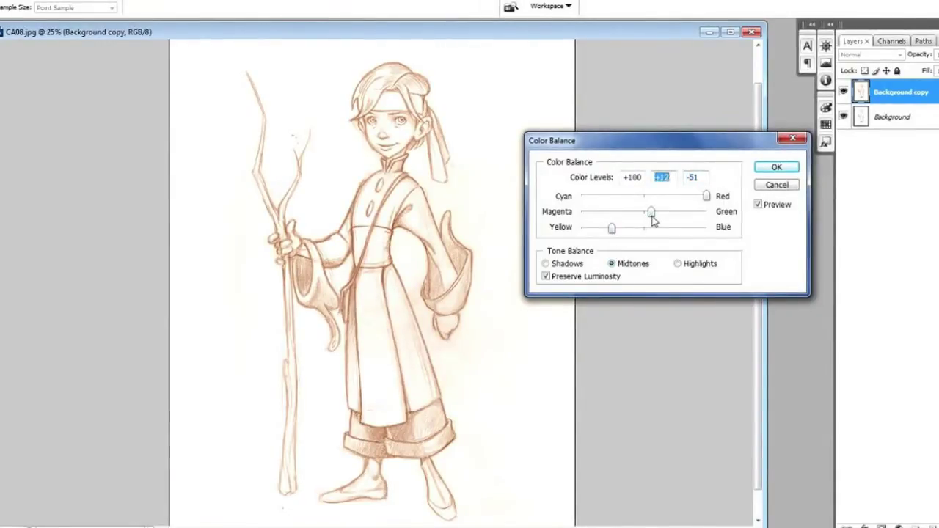
Set the Color Balance shadows to +69 red, +11 green and -36 yellow, and apply the adjustment.
{"action": "left_click", "coordinate": [546, 265]}
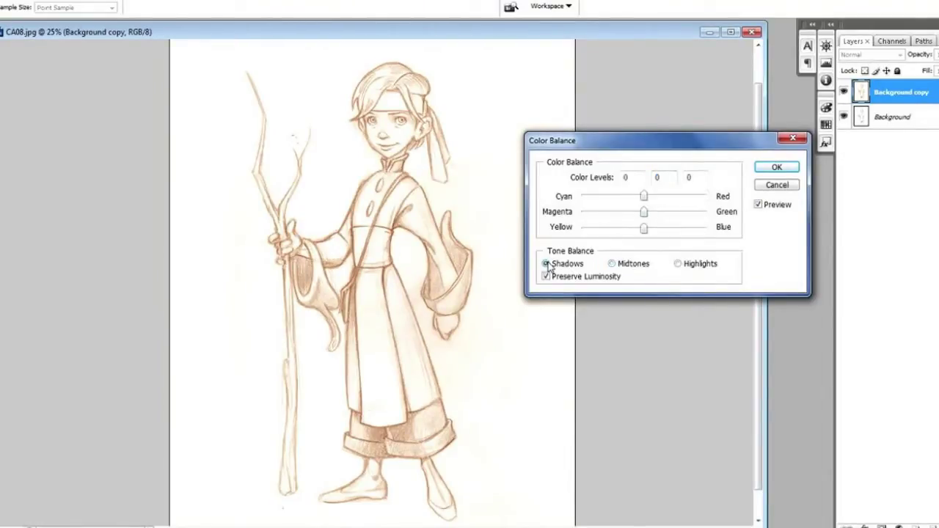
{"action": "left_click_drag", "start_coordinate": [645, 198], "coordinate": [685, 209]}
{"action": "key", "text": "shift+Tab"}
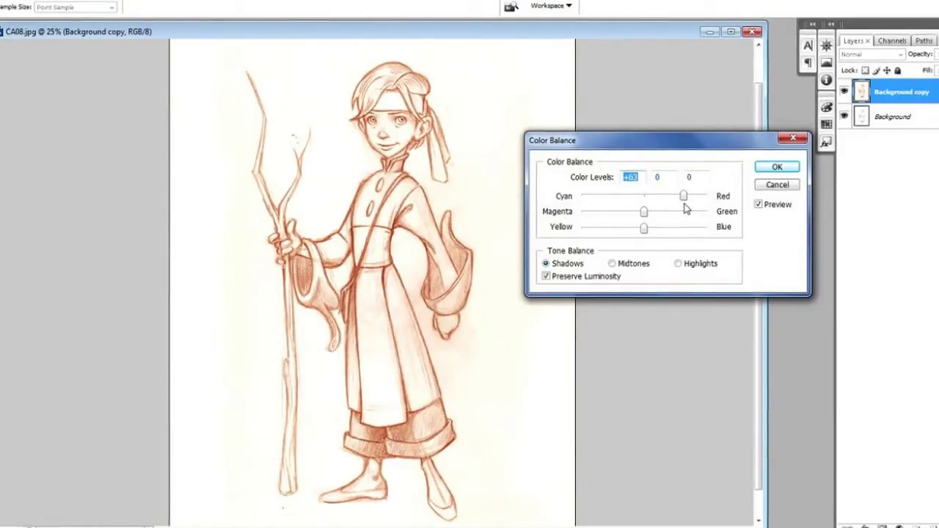
{"action": "left_click", "coordinate": [622, 229]}
{"action": "left_click_drag", "start_coordinate": [645, 212], "coordinate": [688, 199]}
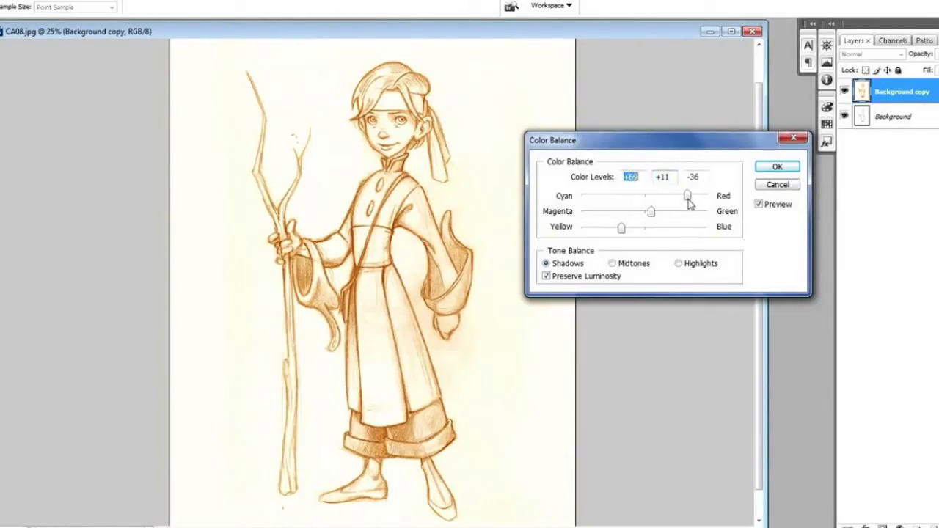
{"action": "left_click", "coordinate": [777, 168]}
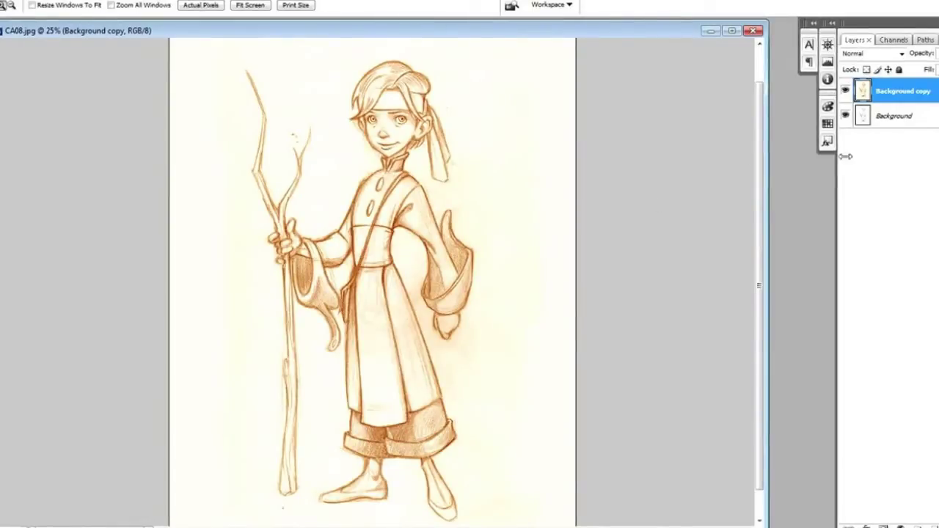
Add an empty layer directly above Background and hide the Background copy layer.
{"action": "left_click", "coordinate": [908, 126]}
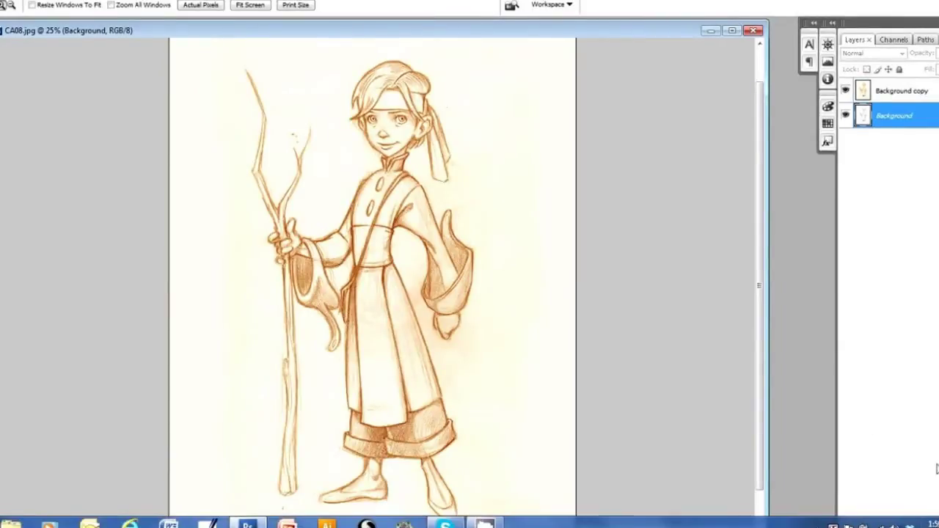
{"action": "key", "text": "ctrl+shift+alt+n"}
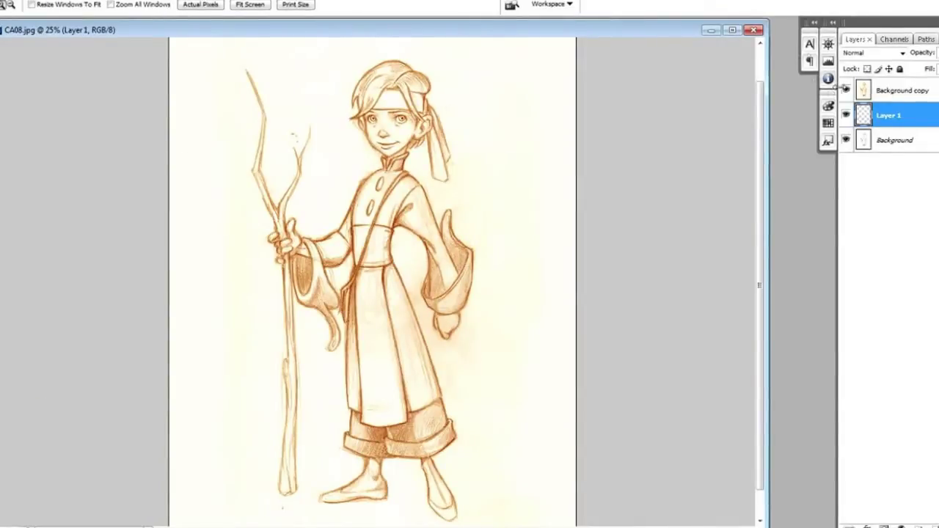
{"action": "left_click", "coordinate": [846, 89]}
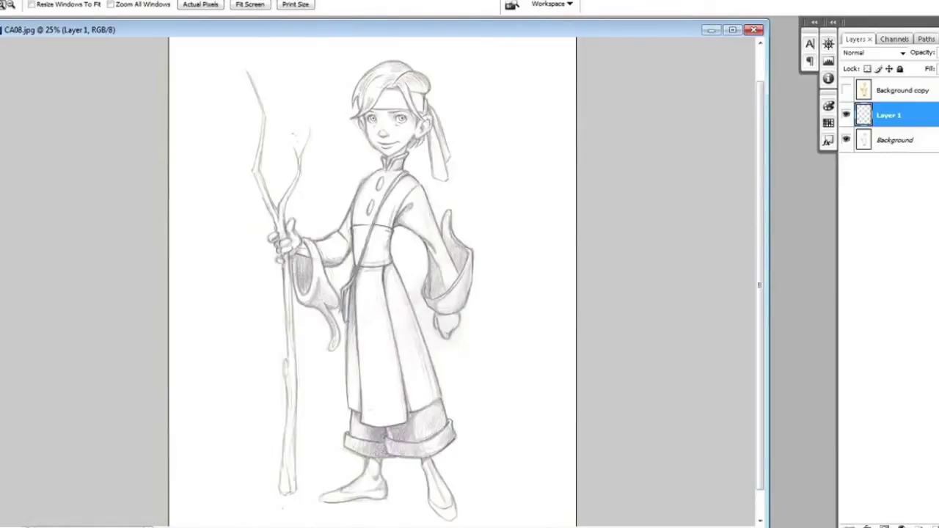
Set the foreground color to tan d1bf98 and fill the empty layer with it using the Paint Bucket.
{"action": "left_click", "coordinate": [1, 316]}
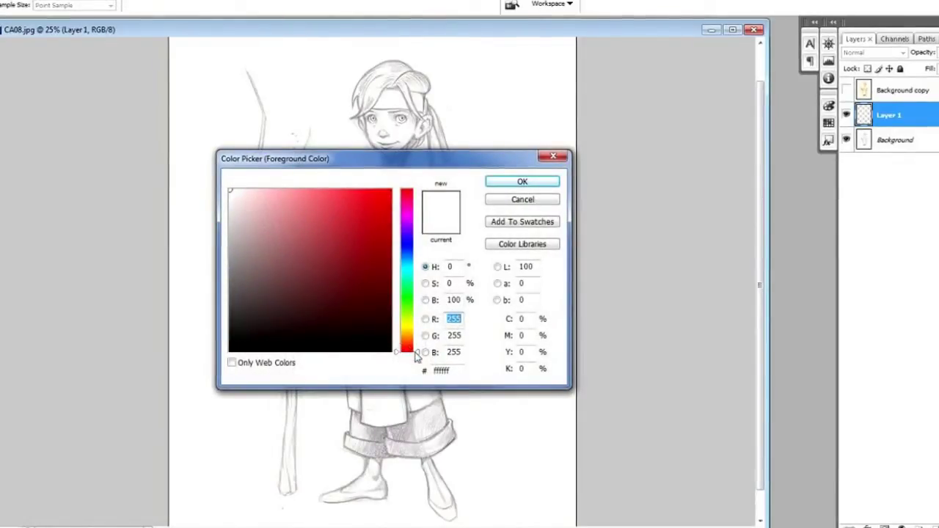
{"action": "left_click_drag", "start_coordinate": [414, 355], "coordinate": [419, 335]}
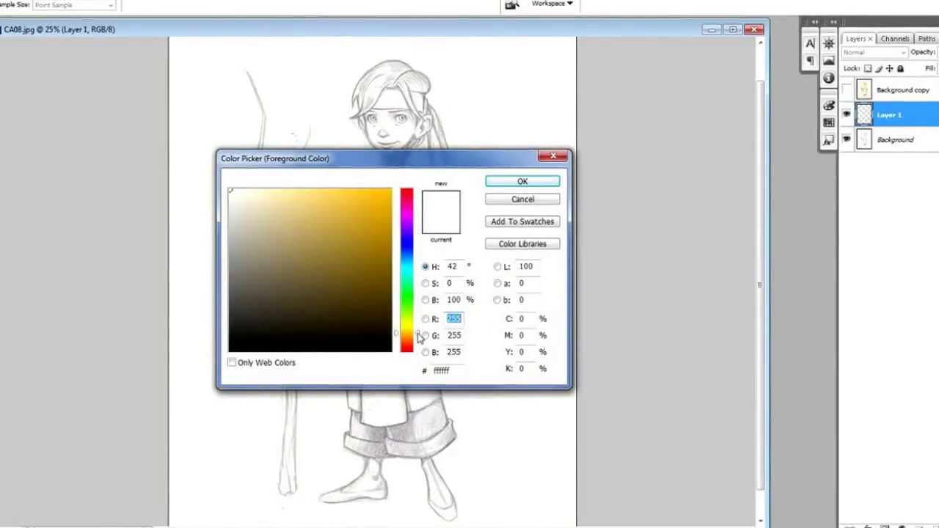
{"action": "left_click", "coordinate": [270, 210]}
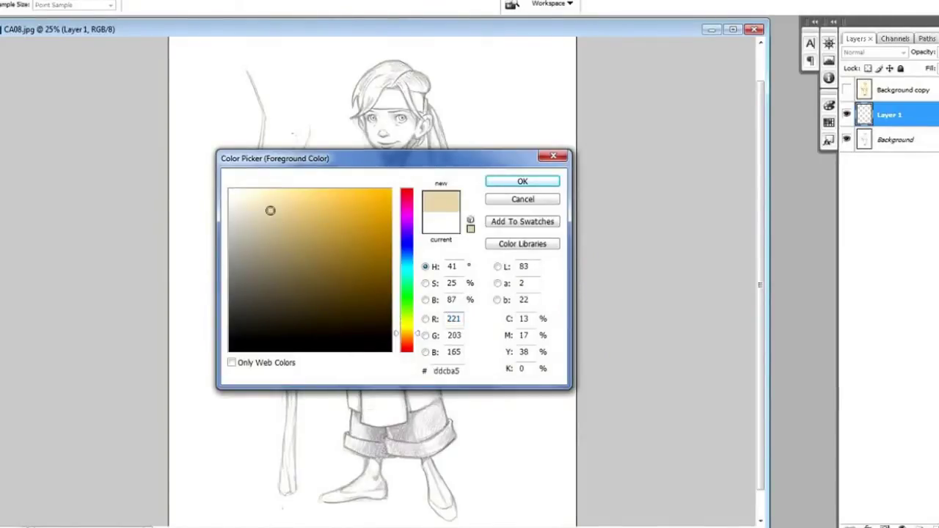
{"action": "left_click", "coordinate": [273, 218]}
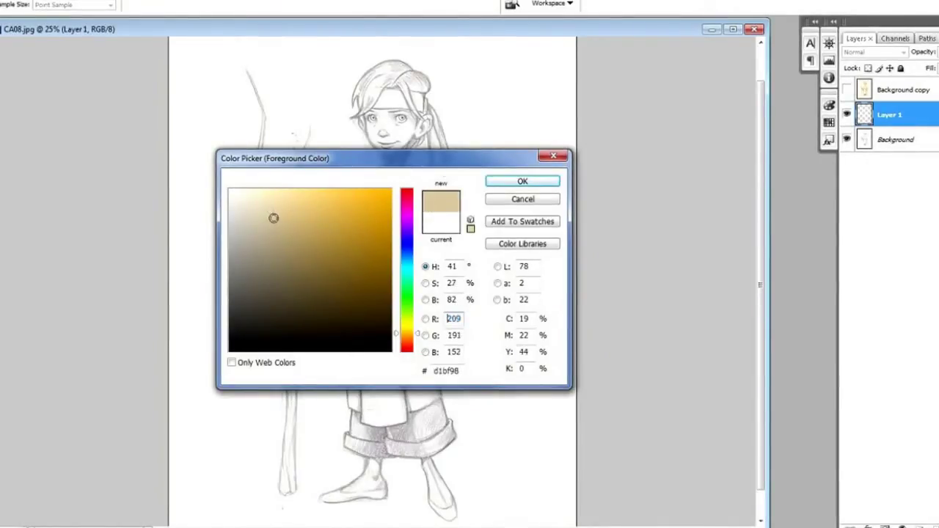
{"action": "left_click", "coordinate": [517, 182]}
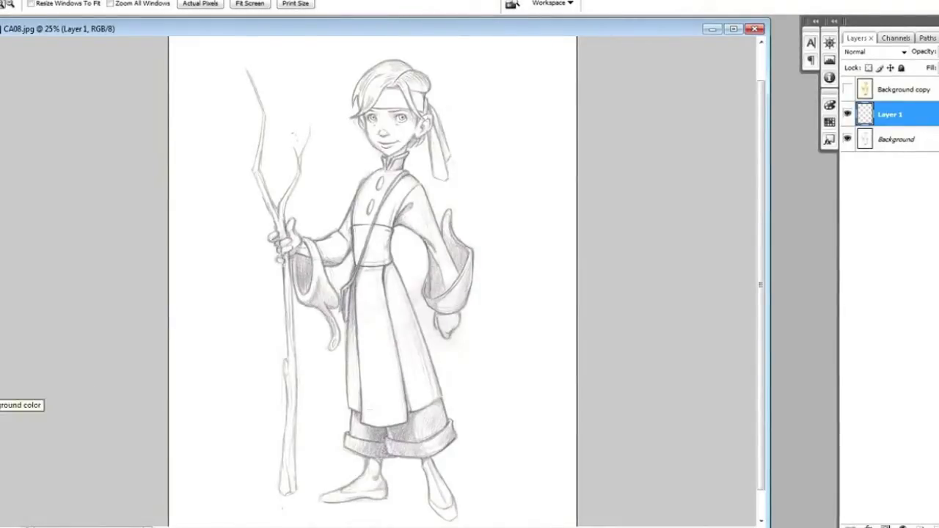
{"action": "key", "text": "g"}
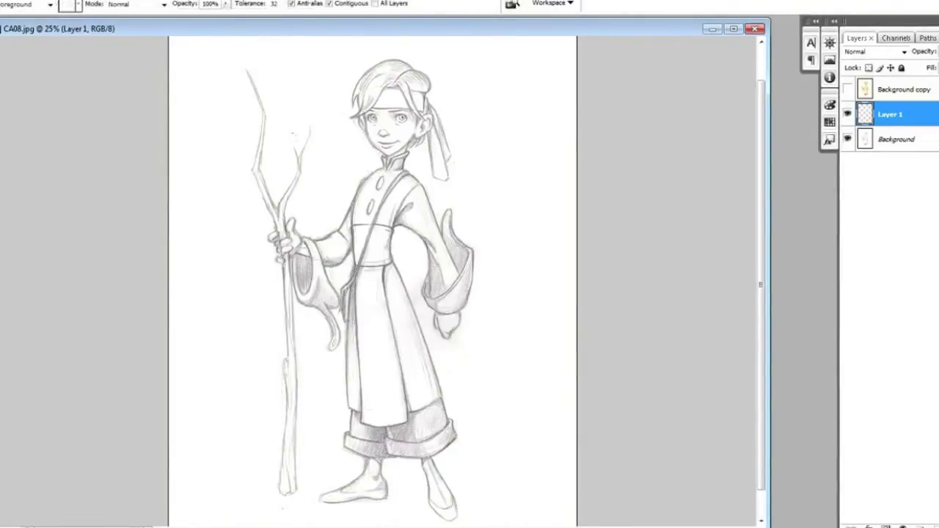
{"action": "left_click", "coordinate": [287, 132]}
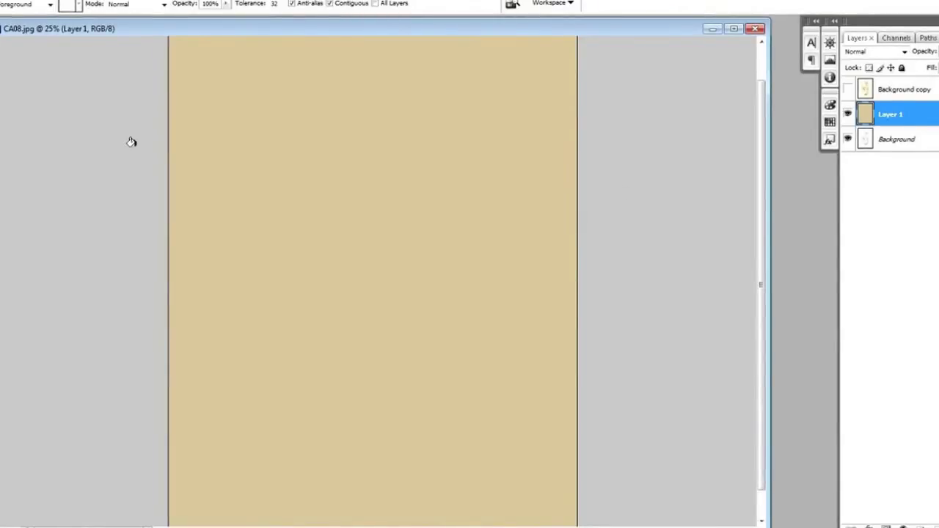
Apply Add Noise to the tan layer with 9.51% amount, Gaussian distribution and Monochromatic enabled.
{"action": "left_click", "coordinate": [93, 1]}
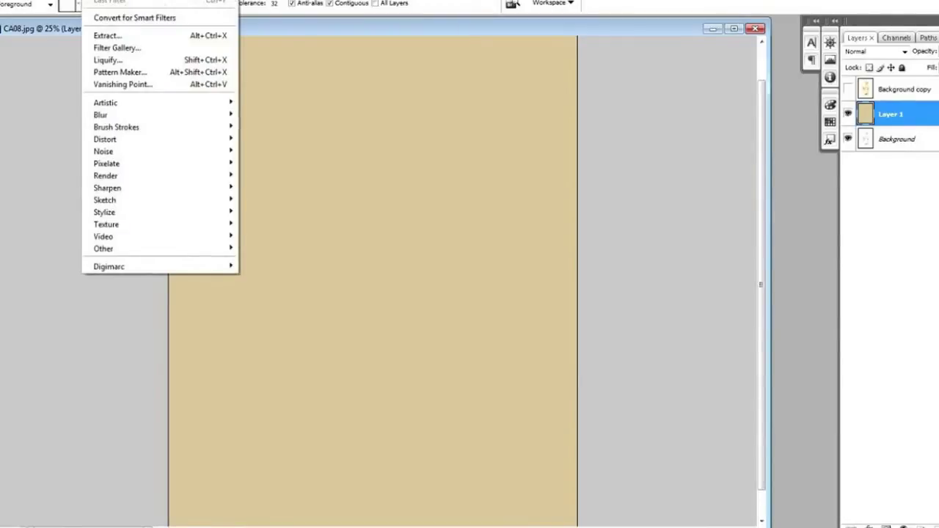
{"action": "mouse_move", "coordinate": [127, 152]}
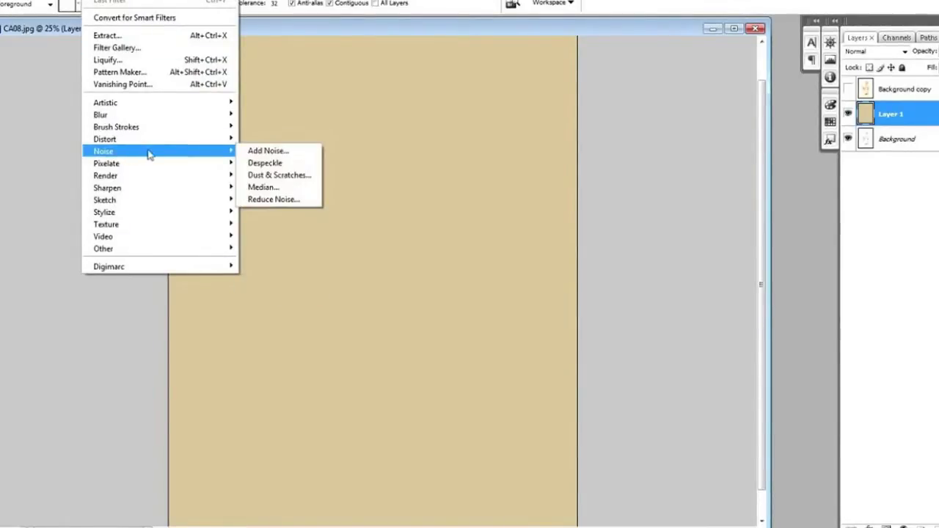
{"action": "left_click", "coordinate": [282, 151]}
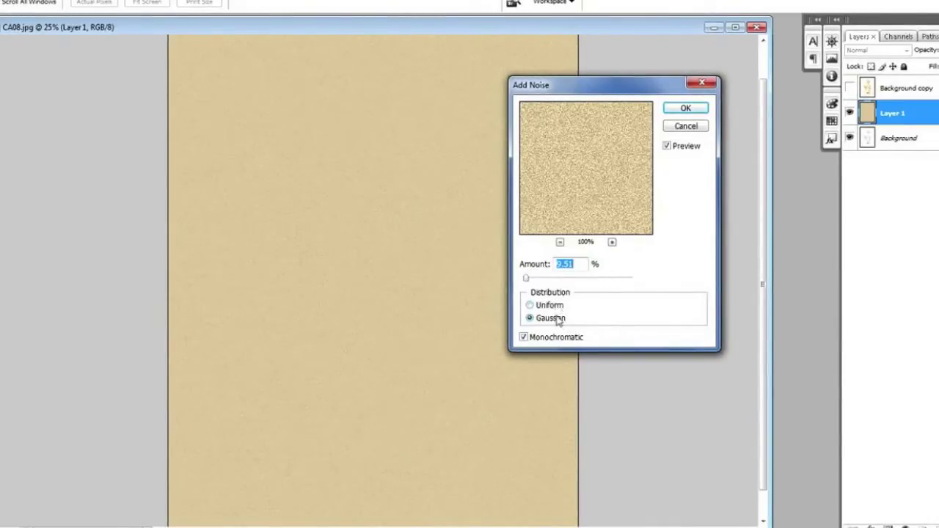
{"action": "left_click", "coordinate": [524, 338]}
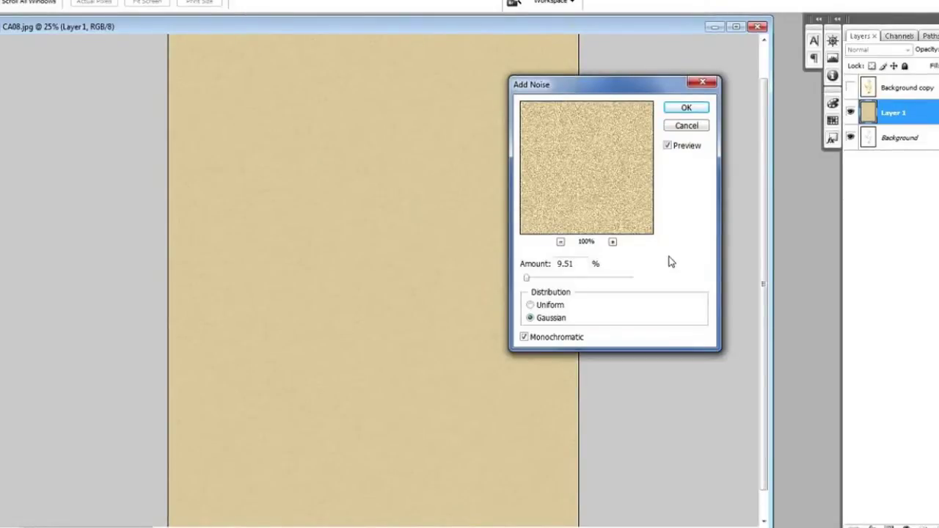
{"action": "left_click", "coordinate": [684, 109]}
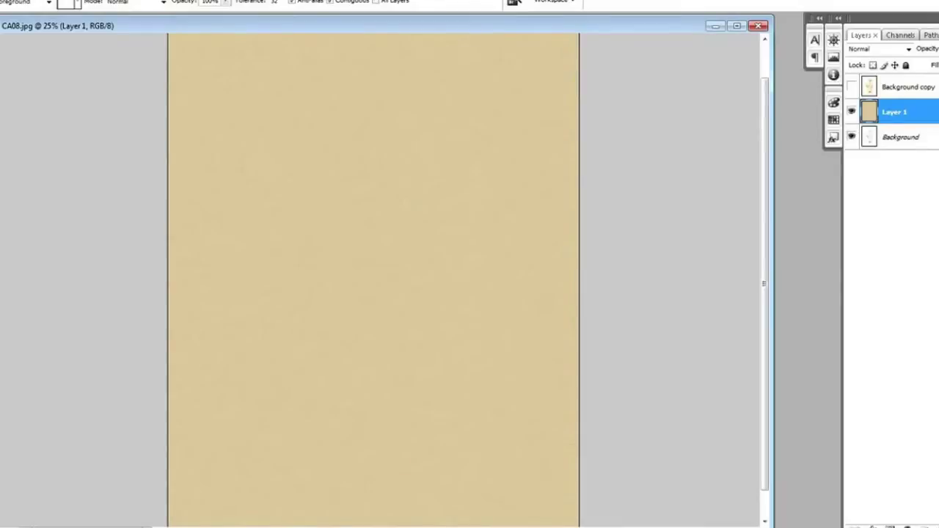
Apply a Gaussian Blur with a 0.9-pixel radius to the tan layer and show the Background copy layer again.
{"action": "left_click", "coordinate": [93, 0]}
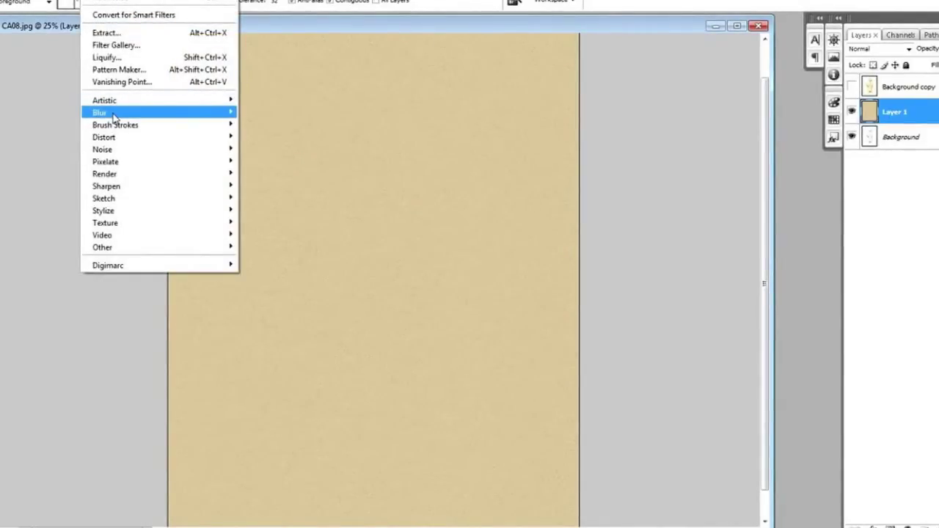
{"action": "mouse_move", "coordinate": [113, 114]}
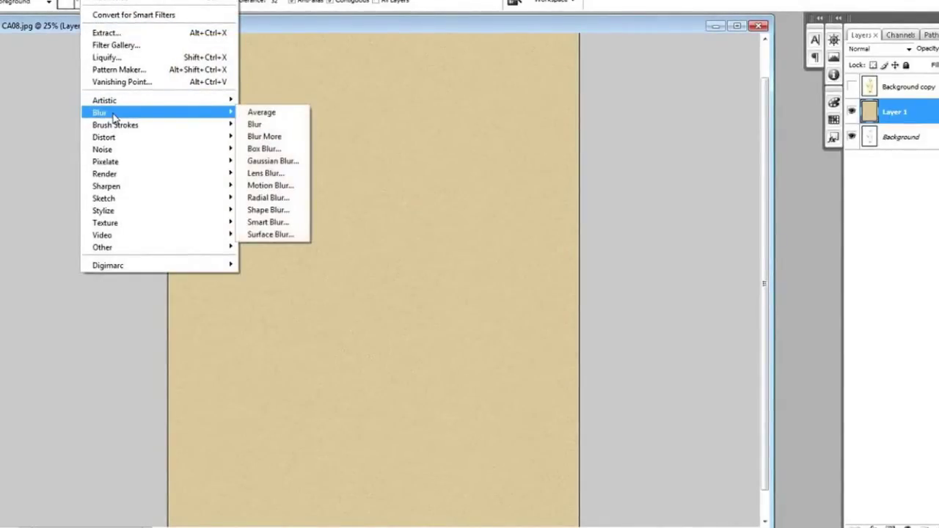
{"action": "left_click", "coordinate": [287, 160]}
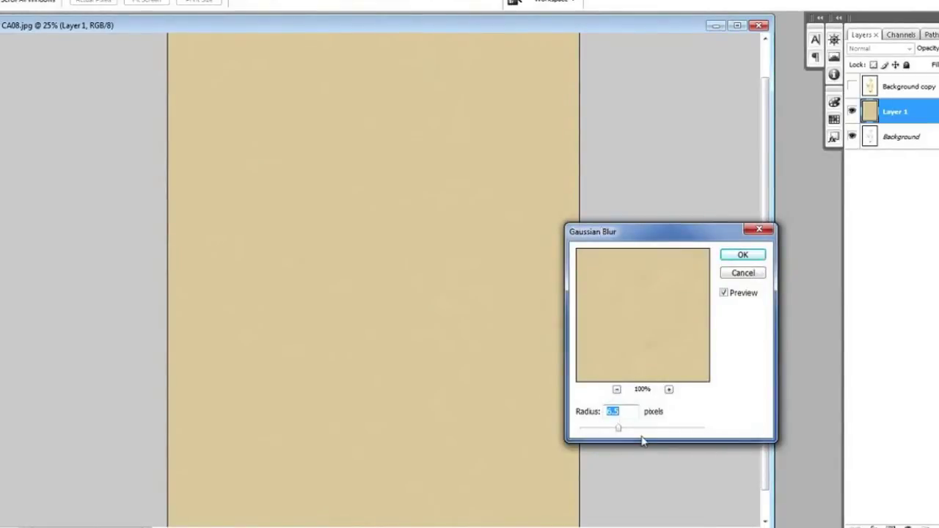
{"action": "left_click_drag", "start_coordinate": [620, 433], "coordinate": [593, 433]}
{"action": "left_click_drag", "start_coordinate": [593, 433], "coordinate": [586, 431]}
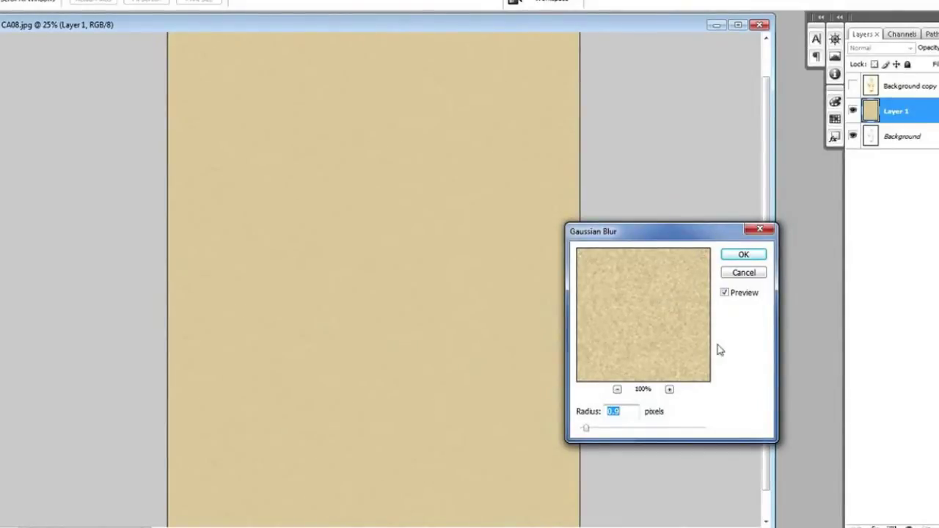
{"action": "left_click", "coordinate": [743, 255]}
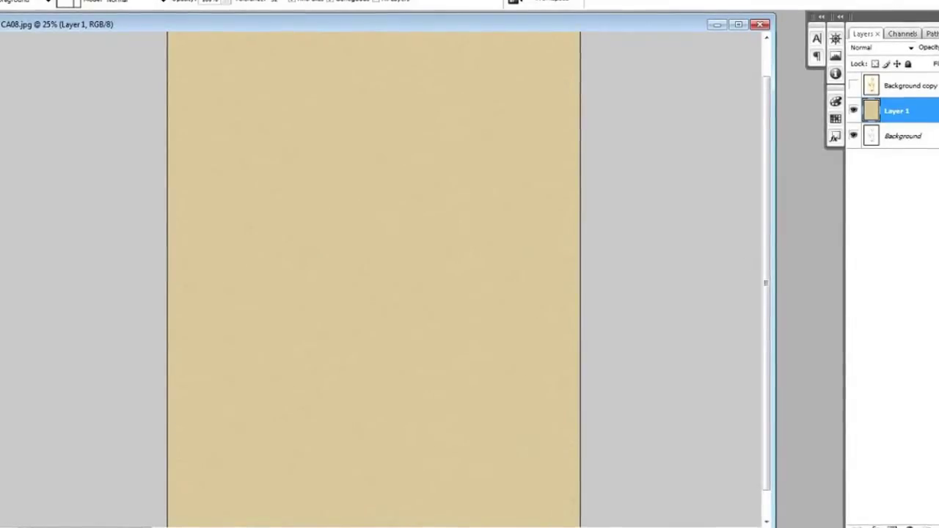
{"action": "left_click", "coordinate": [855, 88]}
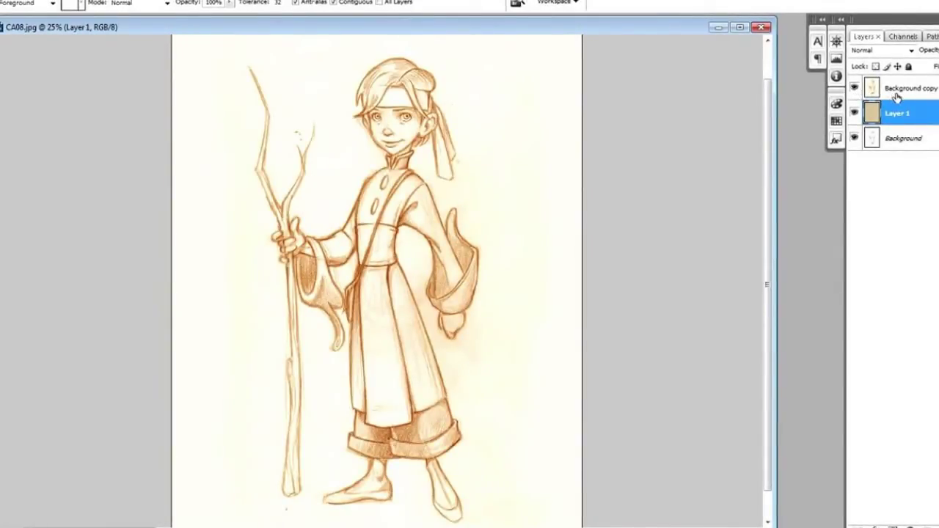
{"action": "left_click", "coordinate": [911, 50]}
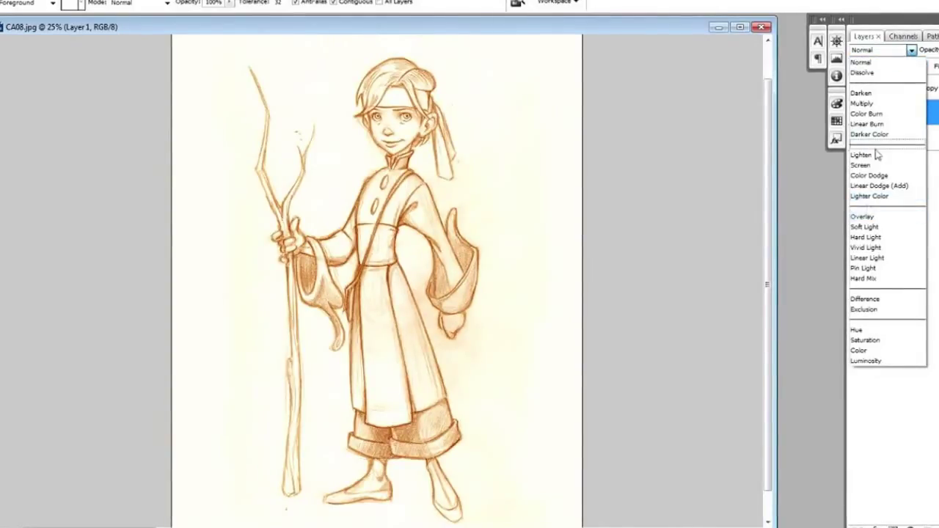
{"action": "left_click", "coordinate": [866, 103]}
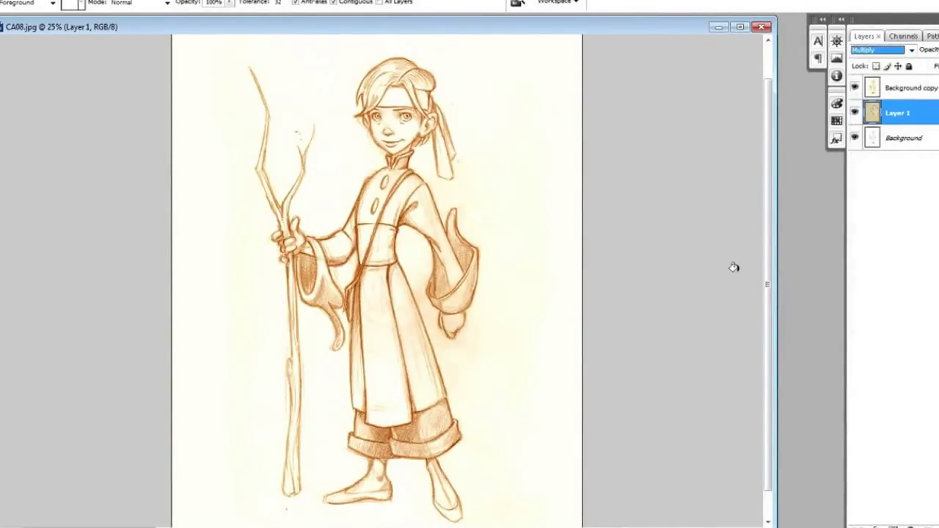
{"action": "left_click", "coordinate": [919, 88]}
{"action": "left_click", "coordinate": [901, 114]}
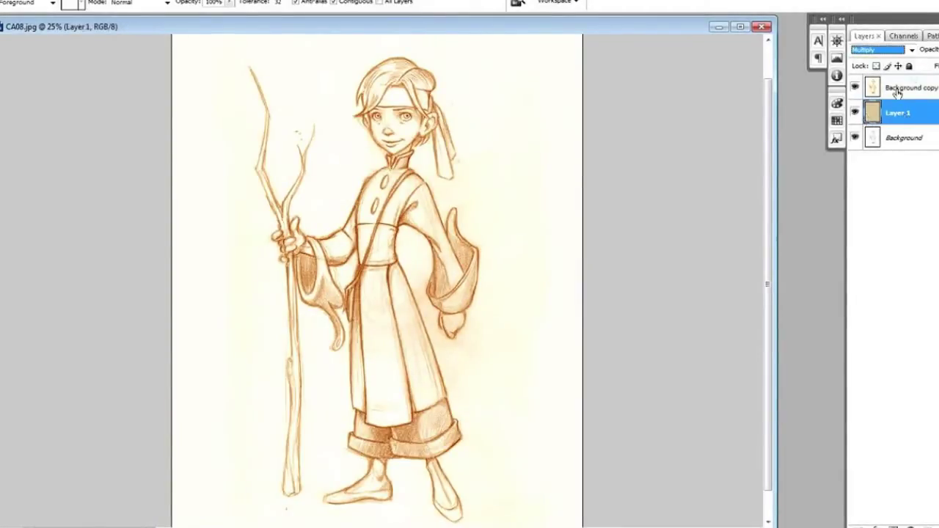
{"action": "left_click", "coordinate": [910, 50]}
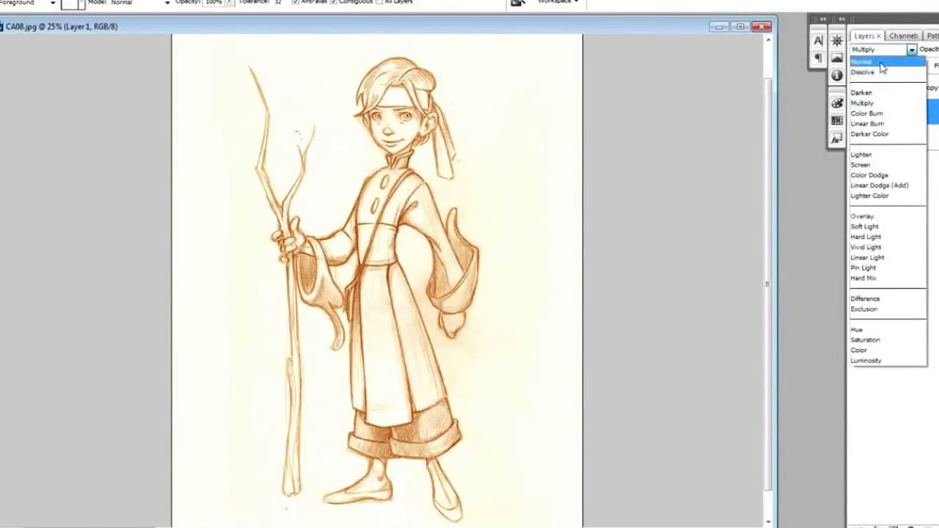
{"action": "left_click", "coordinate": [880, 64]}
Set the Background copy layer's blend mode to Multiply.
{"action": "left_click", "coordinate": [907, 88]}
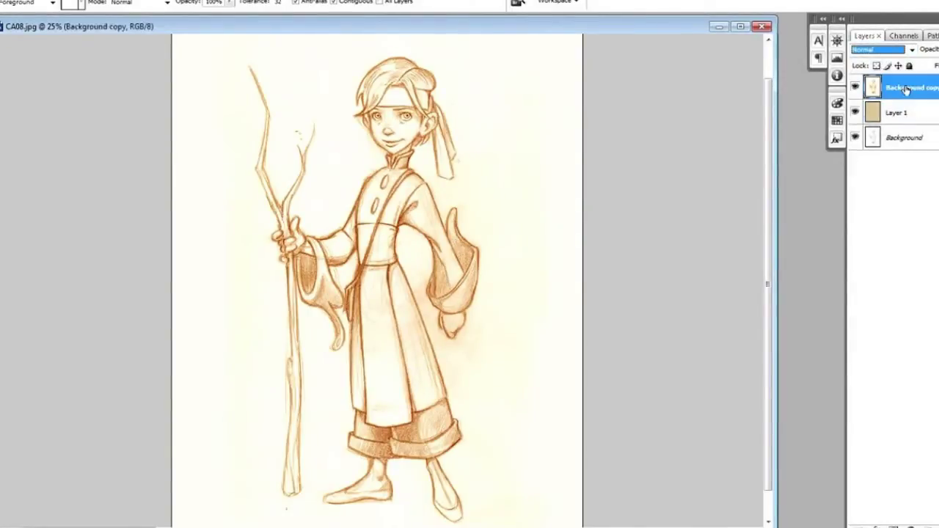
{"action": "left_click", "coordinate": [912, 50]}
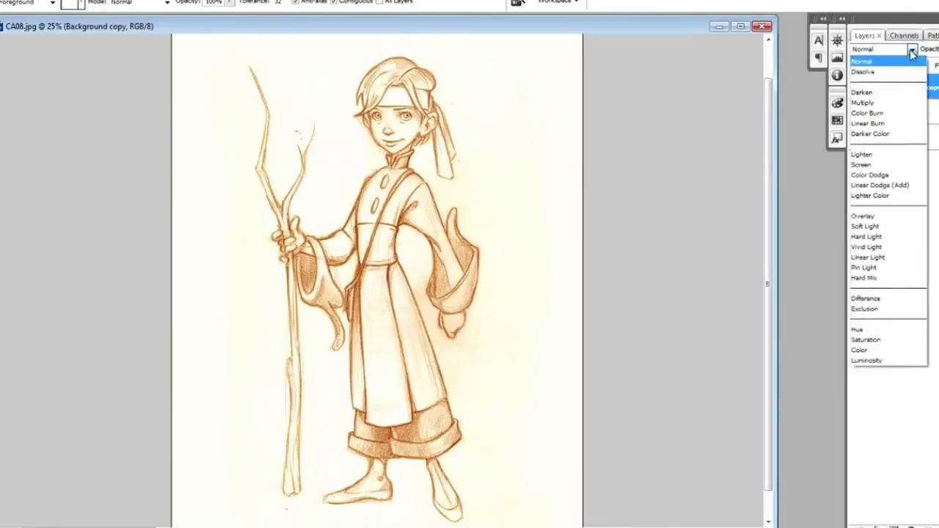
{"action": "left_click", "coordinate": [884, 103]}
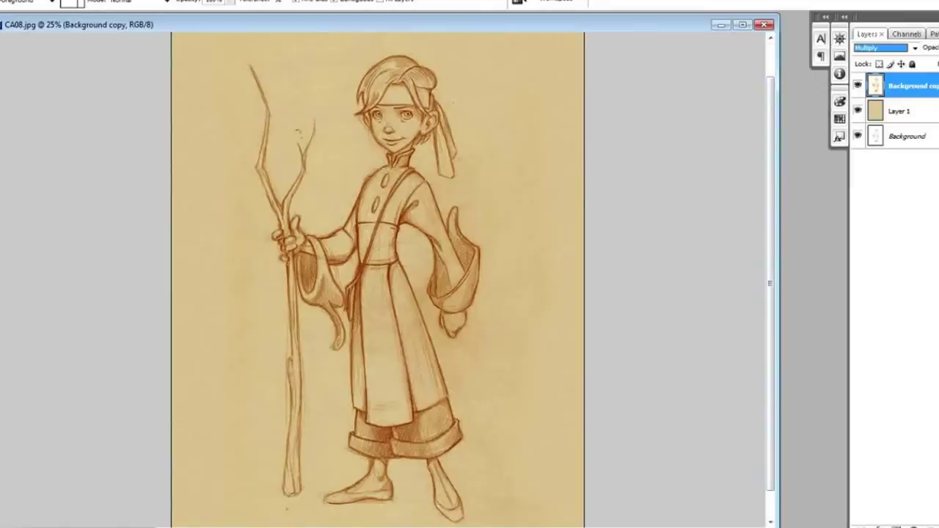
Set the foreground color to pale cream f9edd4.
{"action": "left_click", "coordinate": [0, 386]}
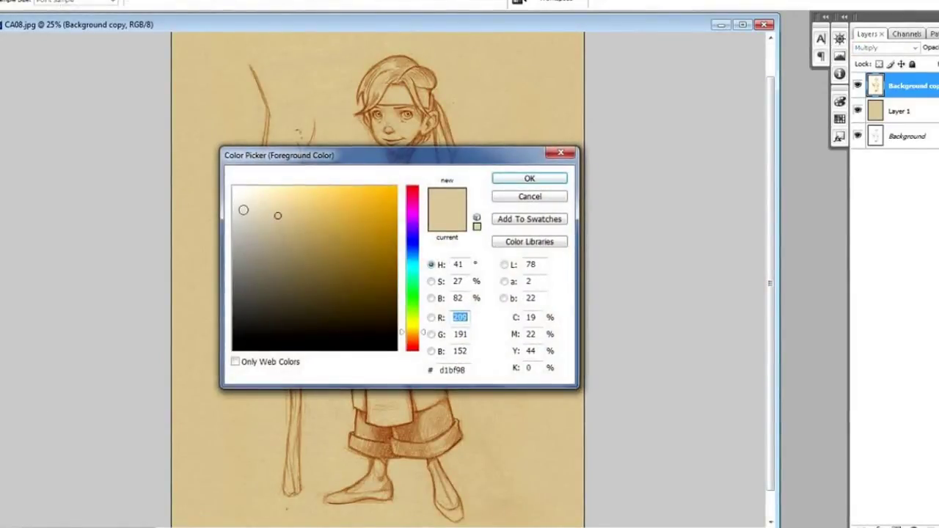
{"action": "left_click", "coordinate": [263, 194]}
{"action": "left_click_drag", "start_coordinate": [262, 193], "coordinate": [258, 191]}
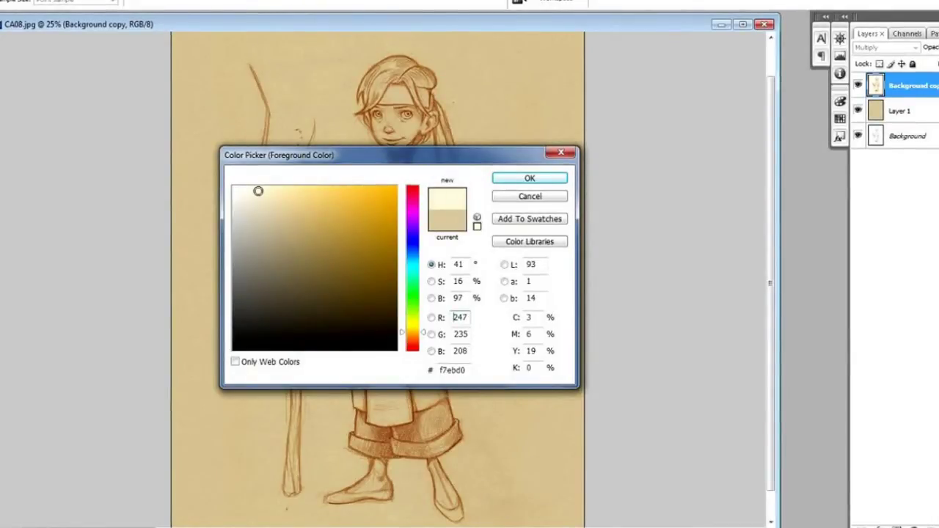
{"action": "left_click_drag", "start_coordinate": [258, 190], "coordinate": [256, 189]}
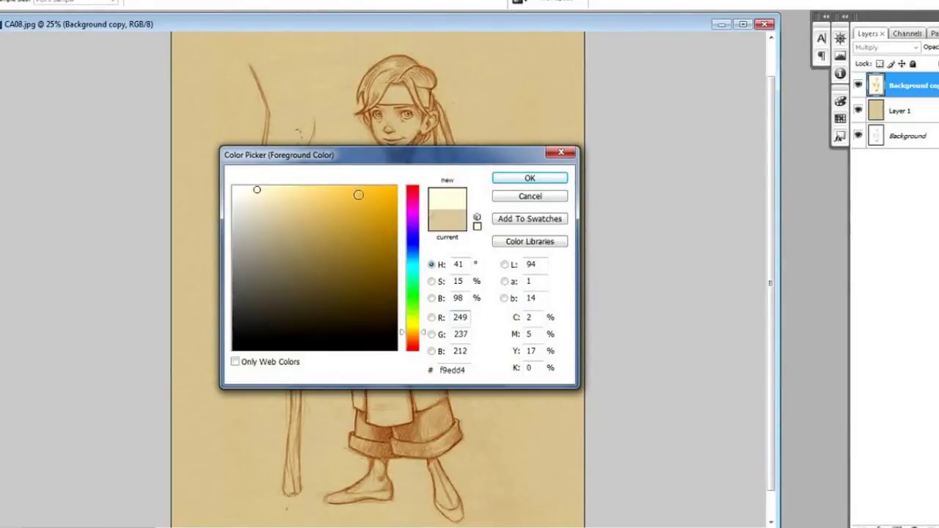
{"action": "left_click", "coordinate": [506, 181]}
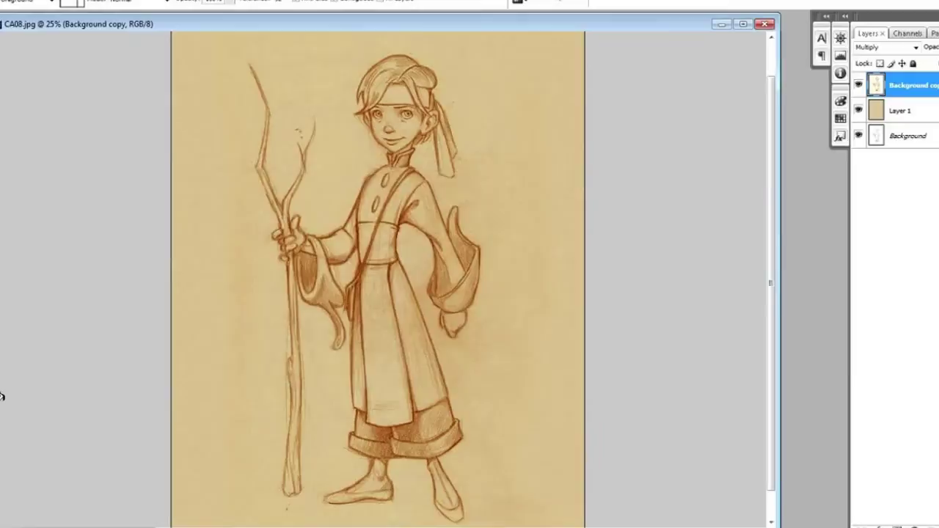
Choose a rough textured 36 px preset for the Brush tool and set its diameter to about 75 px.
{"action": "key", "text": "b"}
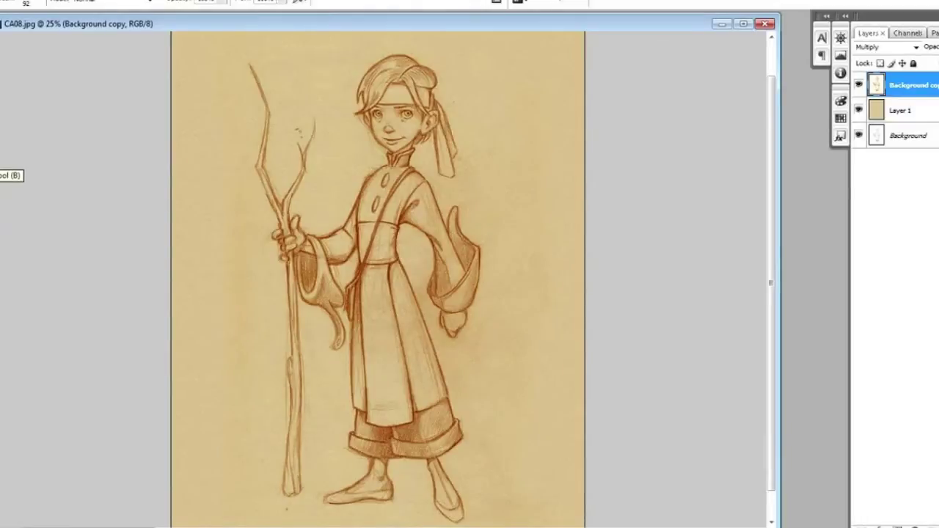
{"action": "left_click", "coordinate": [40, 6]}
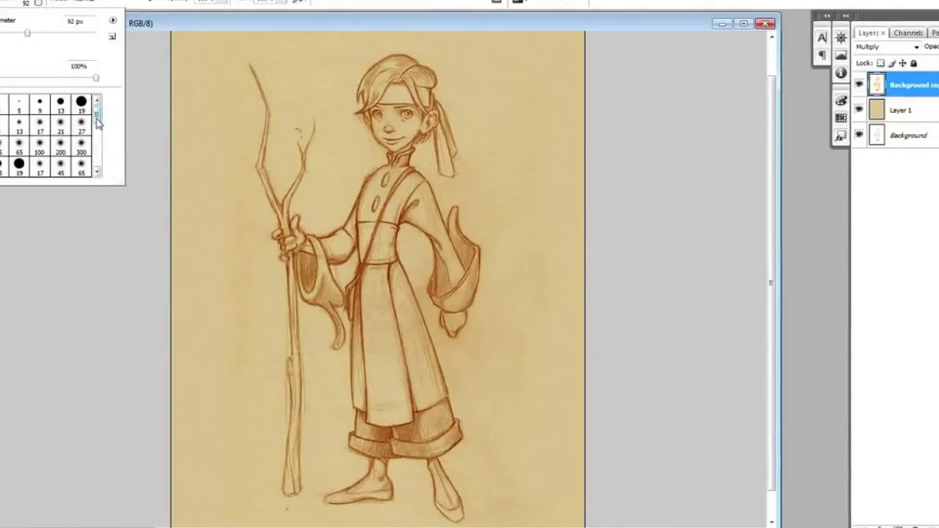
{"action": "left_click_drag", "start_coordinate": [98, 122], "coordinate": [99, 149]}
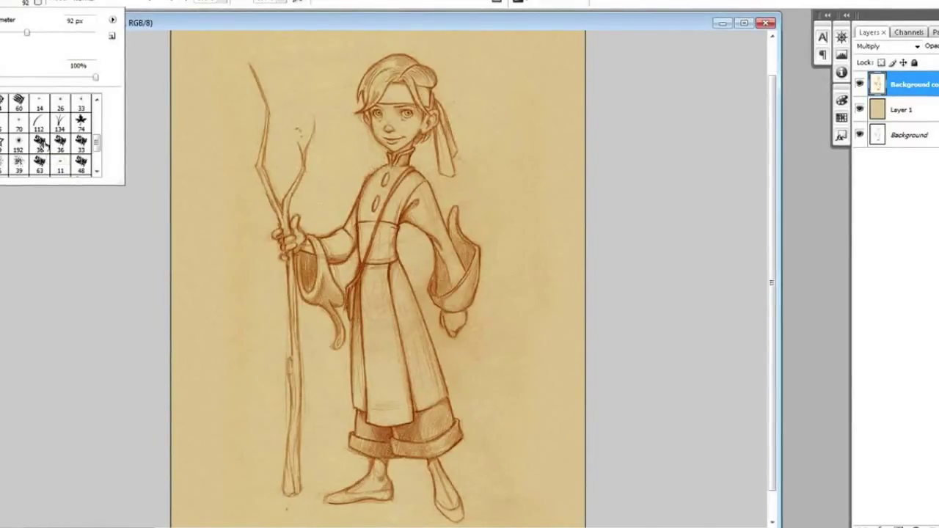
{"action": "left_click", "coordinate": [40, 144]}
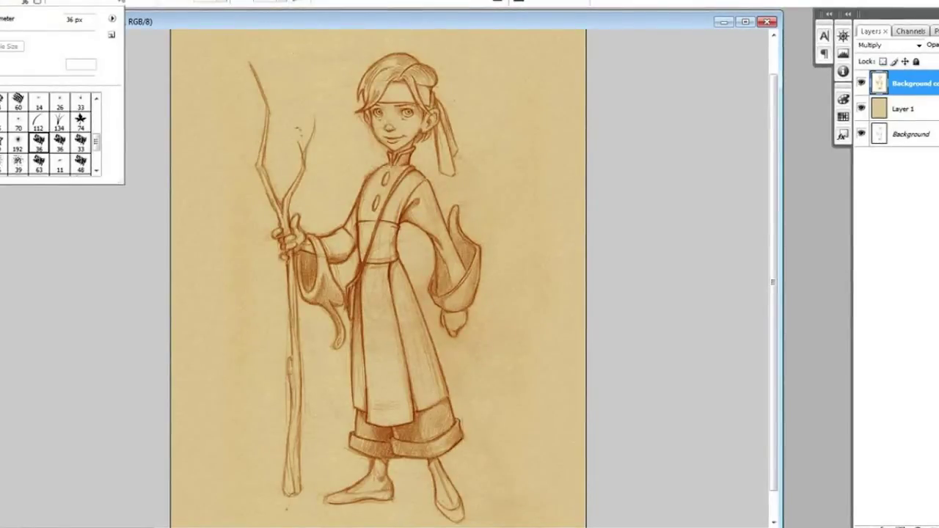
{"action": "left_click_drag", "start_coordinate": [37, 32], "coordinate": [16, 31]}
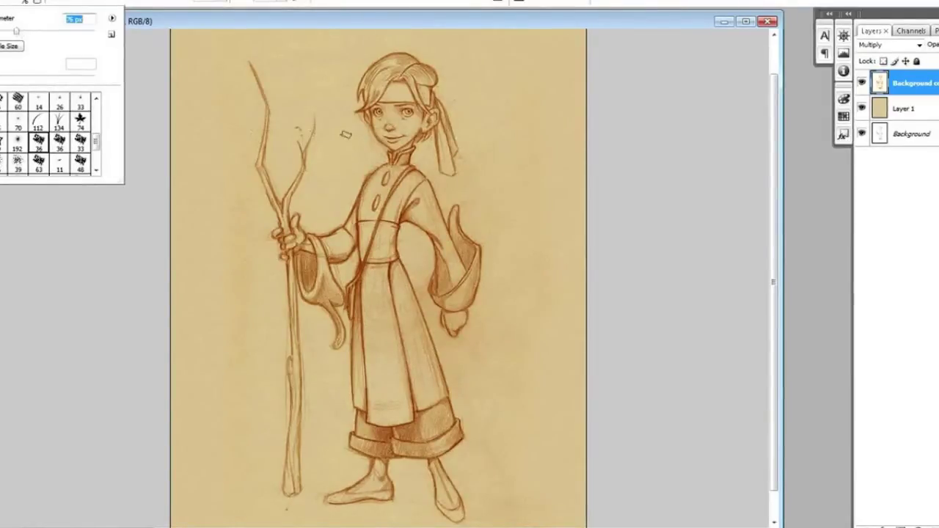
{"action": "left_click", "coordinate": [168, 78]}
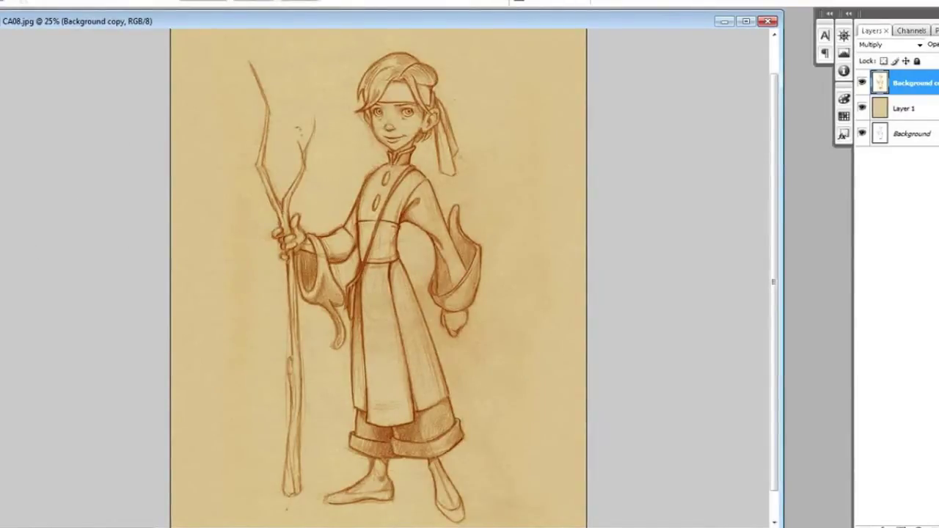
Add an empty layer above Background copy and set its blend mode to Overlay.
{"action": "left_click", "coordinate": [379, 165]}
{"action": "left_click", "coordinate": [404, 204]}
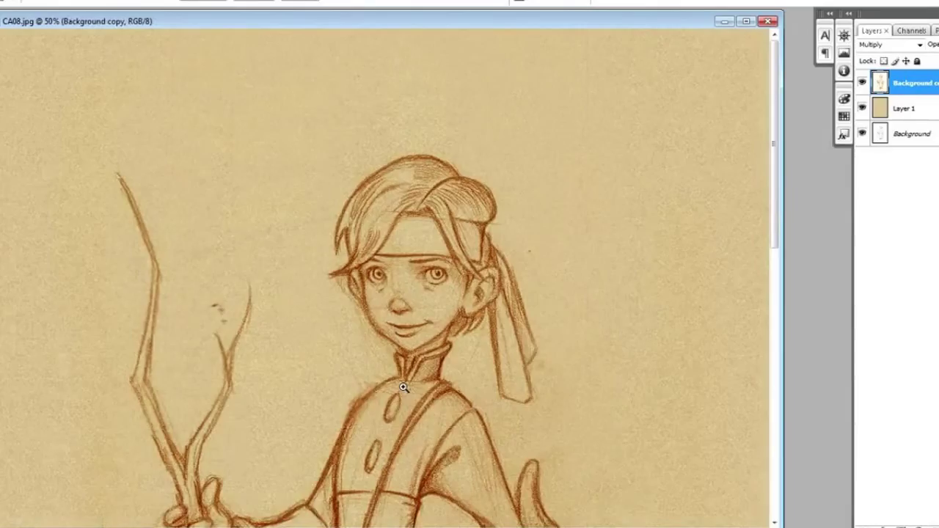
{"action": "left_click", "coordinate": [420, 363]}
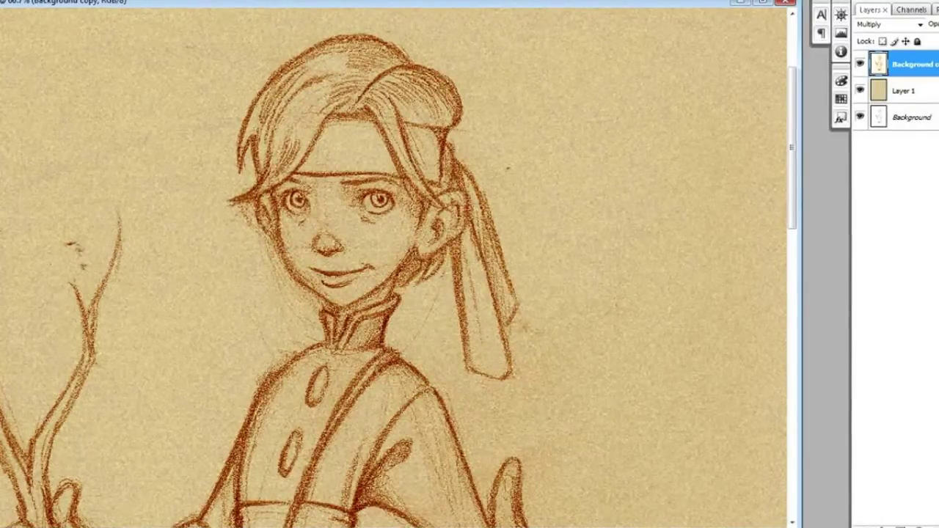
{"action": "key", "text": "ctrl+shift+alt+n"}
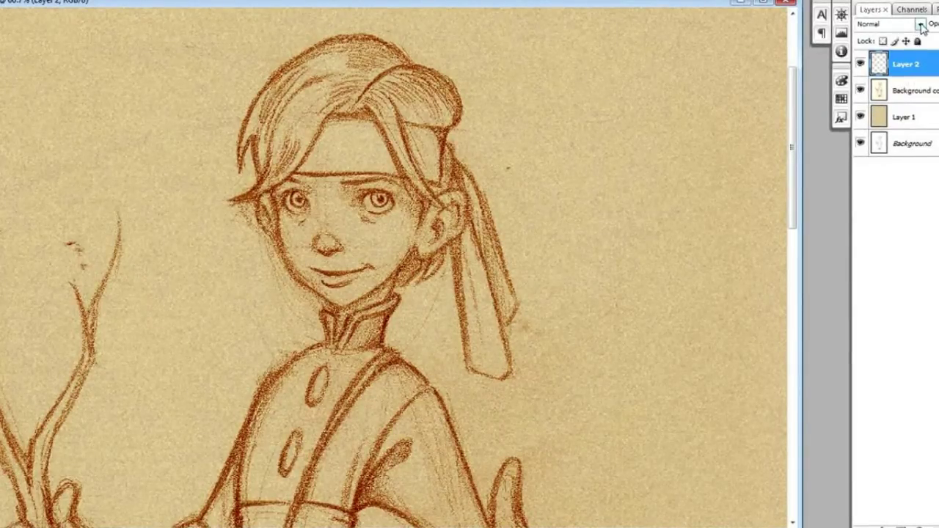
{"action": "left_click", "coordinate": [921, 26]}
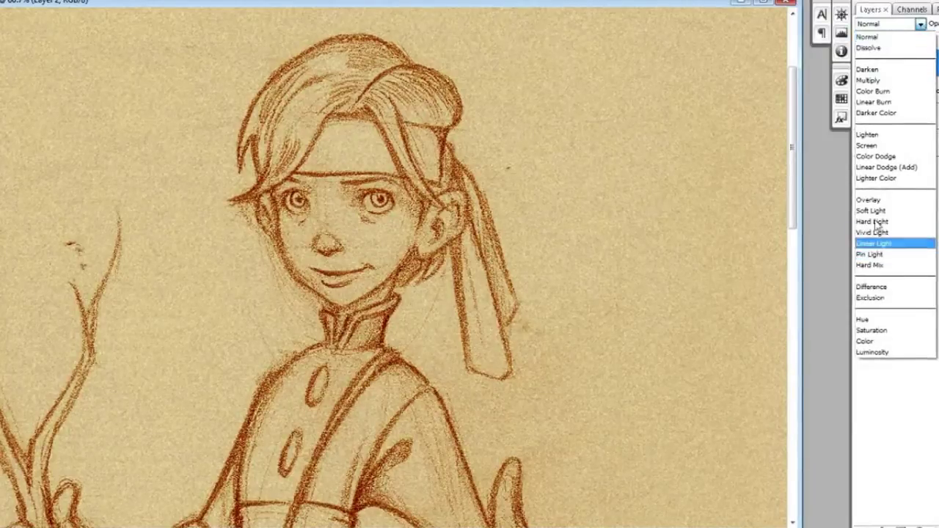
{"action": "left_click", "coordinate": [891, 202]}
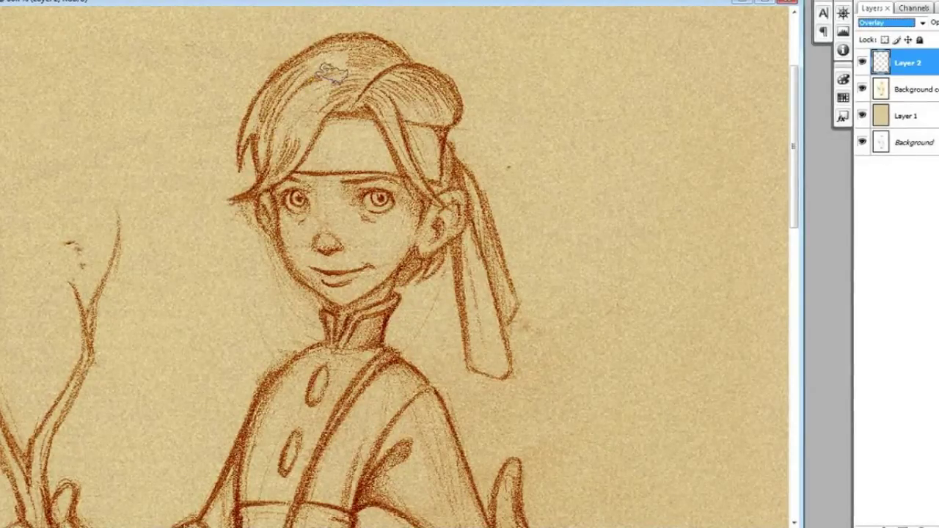
Paint soft cream highlights on the Overlay layer over the character's hair, headband, hanging headband tail and face.
{"action": "mouse_move", "coordinate": [346, 68]}
{"action": "left_mouse_down"}
{"action": "mouse_move", "coordinate": [320, 93]}
{"action": "mouse_move", "coordinate": [293, 98]}
{"action": "mouse_move", "coordinate": [272, 143]}
{"action": "mouse_move", "coordinate": [313, 108]}
{"action": "mouse_move", "coordinate": [297, 152]}
{"action": "mouse_move", "coordinate": [283, 113]}
{"action": "mouse_move", "coordinate": [355, 59]}
{"action": "mouse_move", "coordinate": [373, 67]}
{"action": "left_mouse_up"}
{"action": "mouse_move", "coordinate": [387, 101]}
{"action": "left_mouse_down"}
{"action": "mouse_move", "coordinate": [421, 100]}
{"action": "mouse_move", "coordinate": [415, 92]}
{"action": "mouse_move", "coordinate": [417, 139]}
{"action": "left_mouse_up"}
{"action": "mouse_move", "coordinate": [360, 156]}
{"action": "left_mouse_down"}
{"action": "mouse_move", "coordinate": [345, 132]}
{"action": "mouse_move", "coordinate": [321, 162]}
{"action": "mouse_move", "coordinate": [351, 134]}
{"action": "mouse_move", "coordinate": [358, 139]}
{"action": "mouse_move", "coordinate": [331, 156]}
{"action": "mouse_move", "coordinate": [376, 150]}
{"action": "mouse_move", "coordinate": [366, 133]}
{"action": "mouse_move", "coordinate": [387, 160]}
{"action": "mouse_move", "coordinate": [369, 140]}
{"action": "mouse_move", "coordinate": [344, 160]}
{"action": "mouse_move", "coordinate": [379, 159]}
{"action": "mouse_move", "coordinate": [372, 136]}
{"action": "mouse_move", "coordinate": [386, 158]}
{"action": "left_mouse_up"}
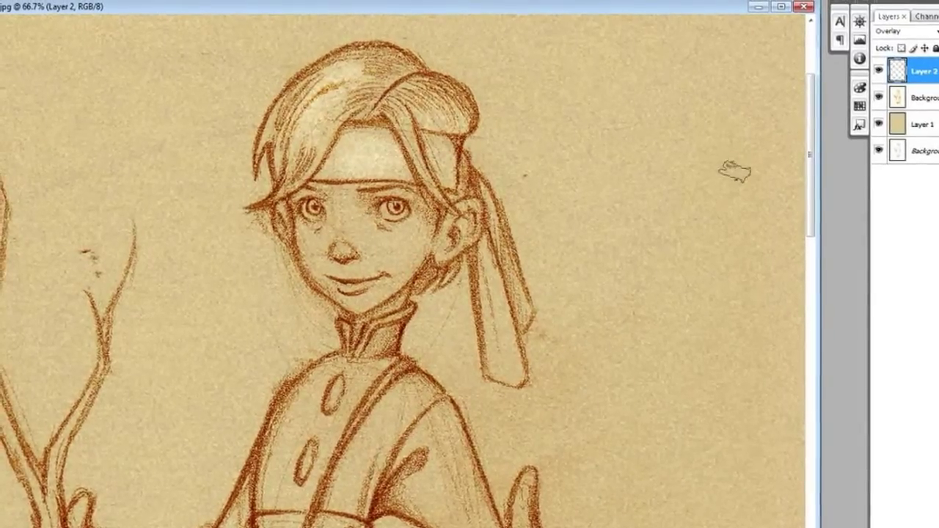
{"action": "left_click_drag", "start_coordinate": [808, 173], "coordinate": [816, 196]}
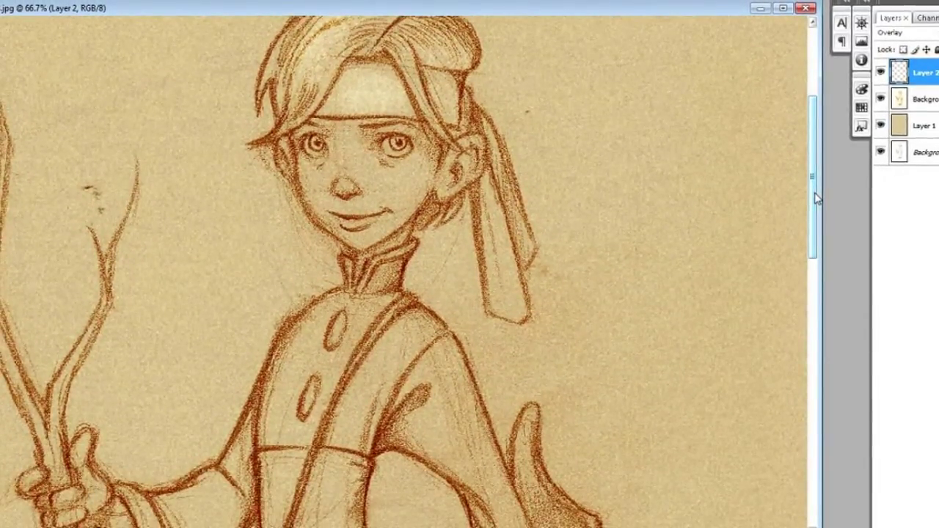
{"action": "mouse_move", "coordinate": [490, 246]}
{"action": "left_mouse_down"}
{"action": "mouse_move", "coordinate": [488, 200]}
{"action": "mouse_move", "coordinate": [493, 291]}
{"action": "mouse_move", "coordinate": [500, 241]}
{"action": "left_mouse_up"}
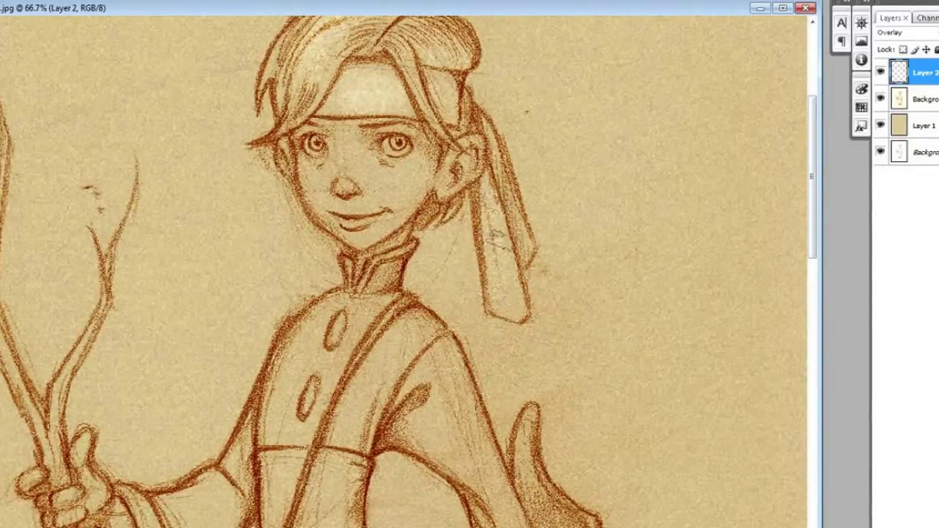
{"action": "left_click_drag", "start_coordinate": [352, 185], "coordinate": [389, 193]}
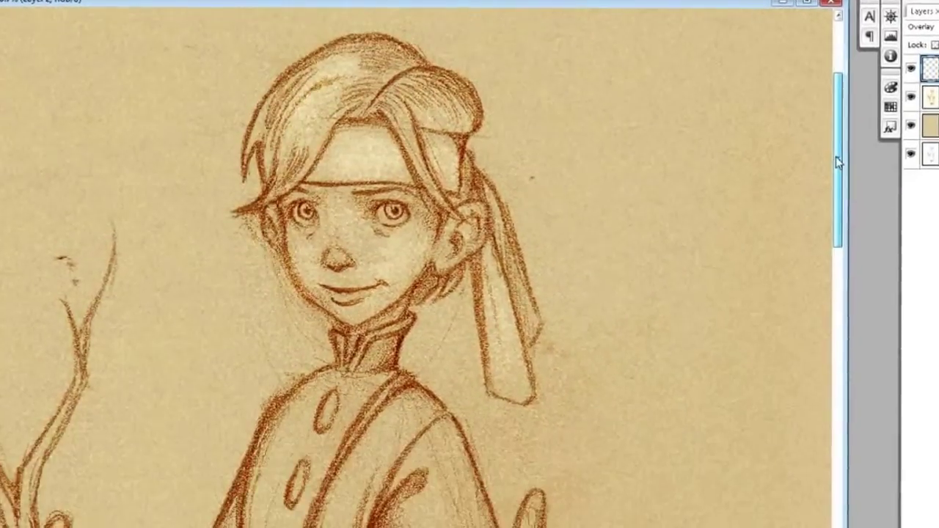
Paint cream highlights on the Overlay layer over the character's chest, waist sash and both sleeves.
{"action": "left_click_drag", "start_coordinate": [850, 140], "coordinate": [850, 237]}
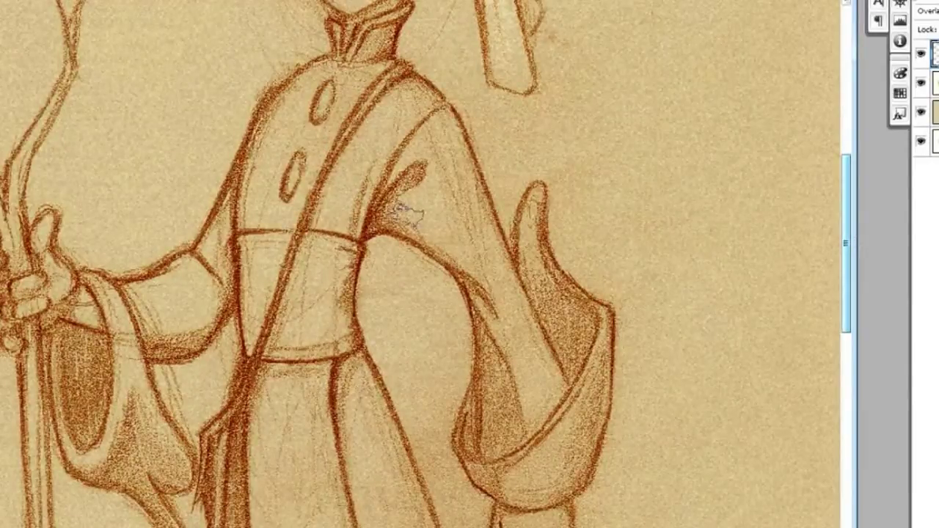
{"action": "mouse_move", "coordinate": [399, 126]}
{"action": "left_mouse_down"}
{"action": "mouse_move", "coordinate": [412, 99]}
{"action": "mouse_move", "coordinate": [349, 208]}
{"action": "mouse_move", "coordinate": [385, 139]}
{"action": "left_mouse_up"}
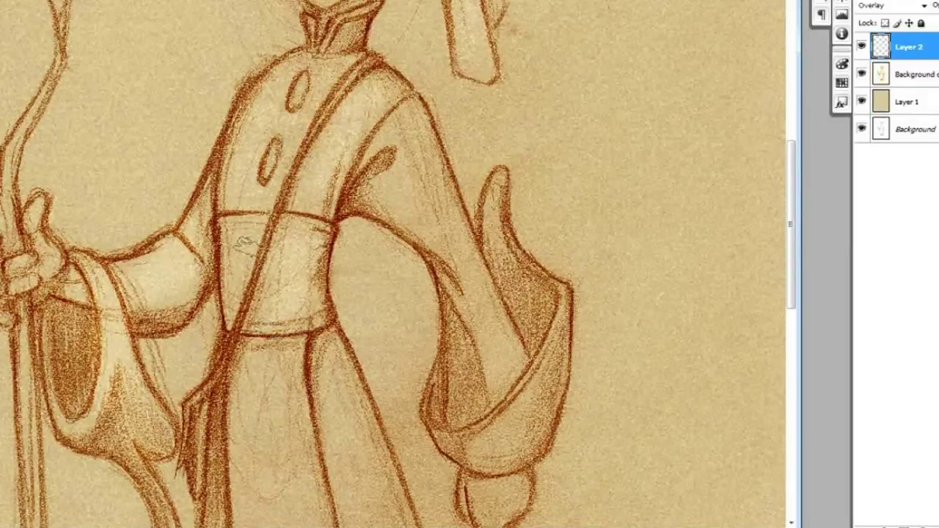
{"action": "mouse_move", "coordinate": [383, 202]}
{"action": "left_mouse_down"}
{"action": "mouse_move", "coordinate": [399, 129]}
{"action": "mouse_move", "coordinate": [396, 185]}
{"action": "mouse_move", "coordinate": [434, 229]}
{"action": "left_mouse_up"}
{"action": "mouse_move", "coordinate": [417, 139]}
{"action": "left_mouse_down"}
{"action": "mouse_move", "coordinate": [536, 426]}
{"action": "mouse_move", "coordinate": [565, 363]}
{"action": "mouse_move", "coordinate": [480, 449]}
{"action": "left_mouse_up"}
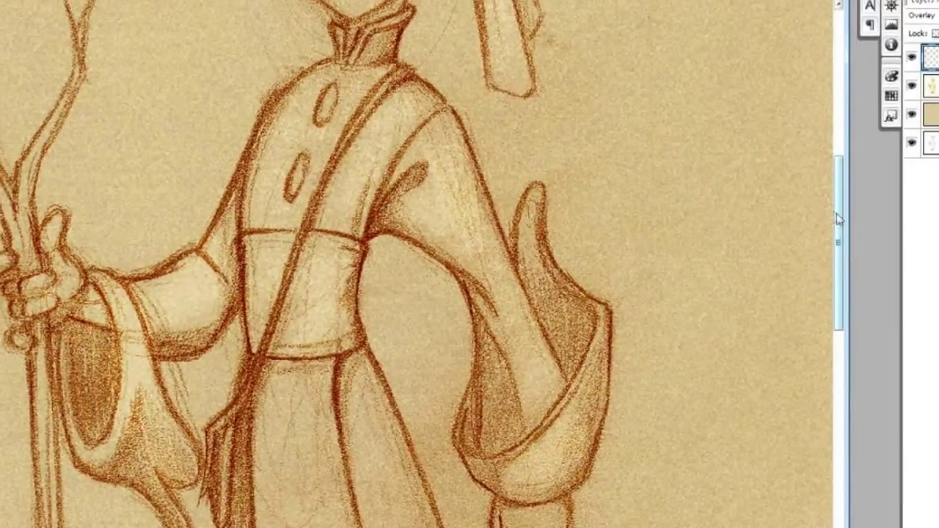
Paint cream highlights on the Overlay layer over the character's lowered fist and the front and side panels of the long robe skirt.
{"action": "mouse_move", "coordinate": [821, 212]}
{"action": "left_mouse_down"}
{"action": "mouse_move", "coordinate": [824, 301]}
{"action": "mouse_move", "coordinate": [841, 302]}
{"action": "mouse_move", "coordinate": [841, 319]}
{"action": "left_mouse_up"}
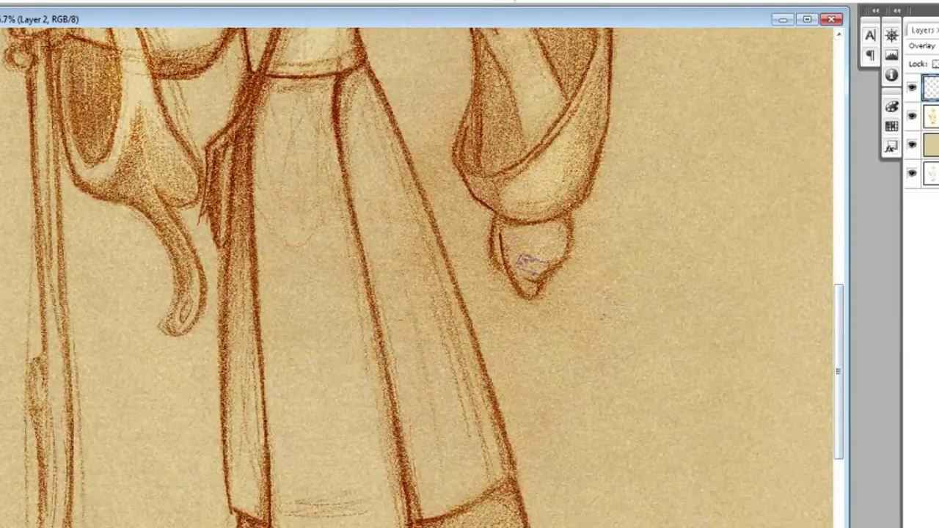
{"action": "mouse_move", "coordinate": [532, 265]}
{"action": "left_mouse_down"}
{"action": "mouse_move", "coordinate": [533, 233]}
{"action": "mouse_move", "coordinate": [524, 231]}
{"action": "mouse_move", "coordinate": [547, 236]}
{"action": "left_mouse_up"}
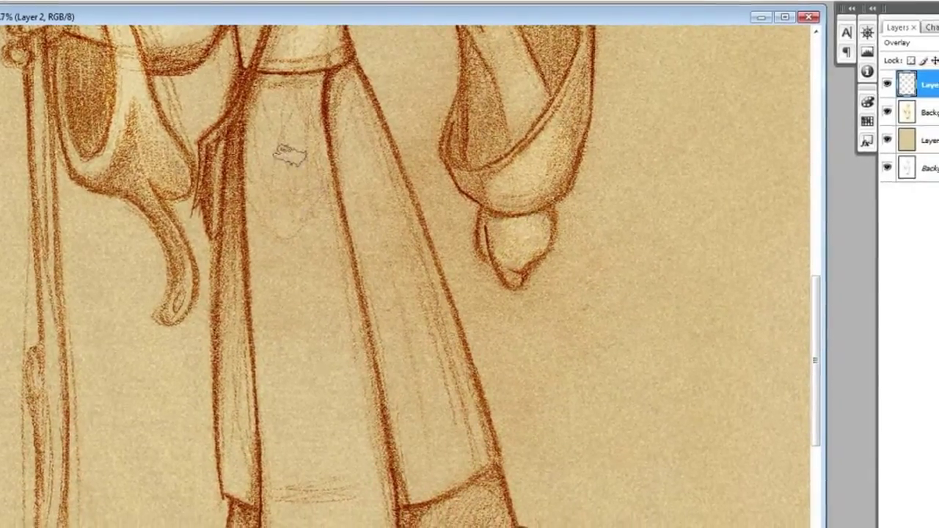
{"action": "mouse_move", "coordinate": [290, 155]}
{"action": "left_mouse_down"}
{"action": "mouse_move", "coordinate": [291, 408]}
{"action": "mouse_move", "coordinate": [299, 419]}
{"action": "mouse_move", "coordinate": [298, 124]}
{"action": "left_mouse_up"}
{"action": "mouse_move", "coordinate": [341, 444]}
{"action": "left_mouse_down"}
{"action": "mouse_move", "coordinate": [353, 495]}
{"action": "mouse_move", "coordinate": [296, 172]}
{"action": "mouse_move", "coordinate": [295, 103]}
{"action": "mouse_move", "coordinate": [302, 471]}
{"action": "left_mouse_up"}
{"action": "mouse_move", "coordinate": [344, 188]}
{"action": "left_mouse_down"}
{"action": "mouse_move", "coordinate": [340, 106]}
{"action": "mouse_move", "coordinate": [420, 388]}
{"action": "mouse_move", "coordinate": [419, 445]}
{"action": "mouse_move", "coordinate": [355, 133]}
{"action": "mouse_move", "coordinate": [441, 428]}
{"action": "left_mouse_up"}
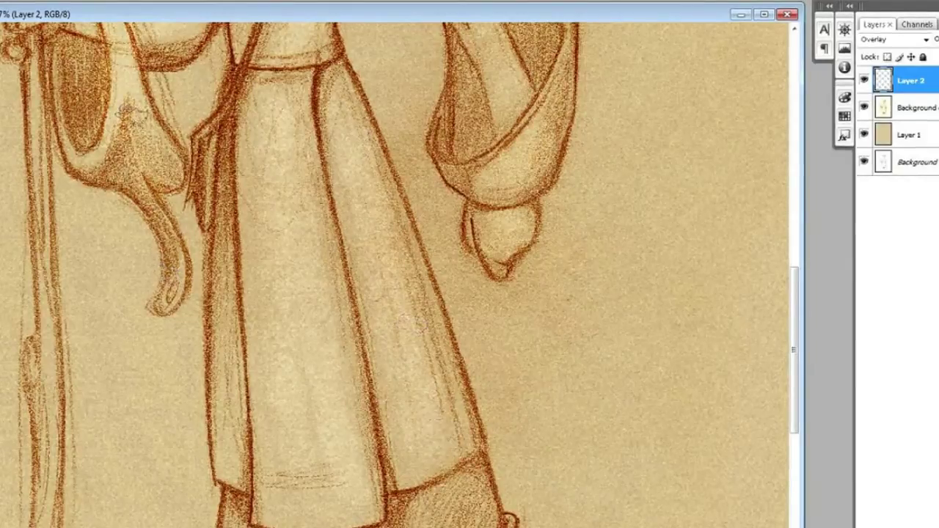
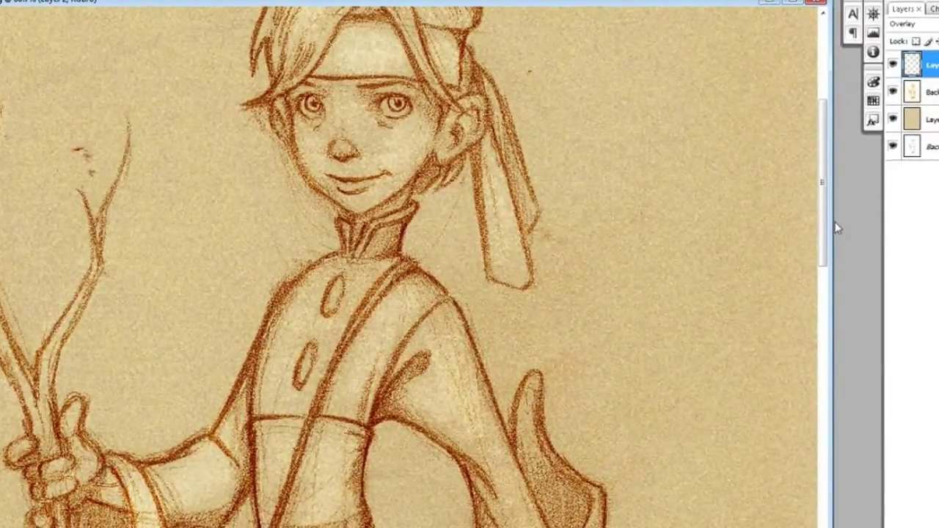
Add an empty layer above Layer 2 and set its blend mode to Overlay.
{"action": "left_click_drag", "start_coordinate": [824, 241], "coordinate": [824, 200]}
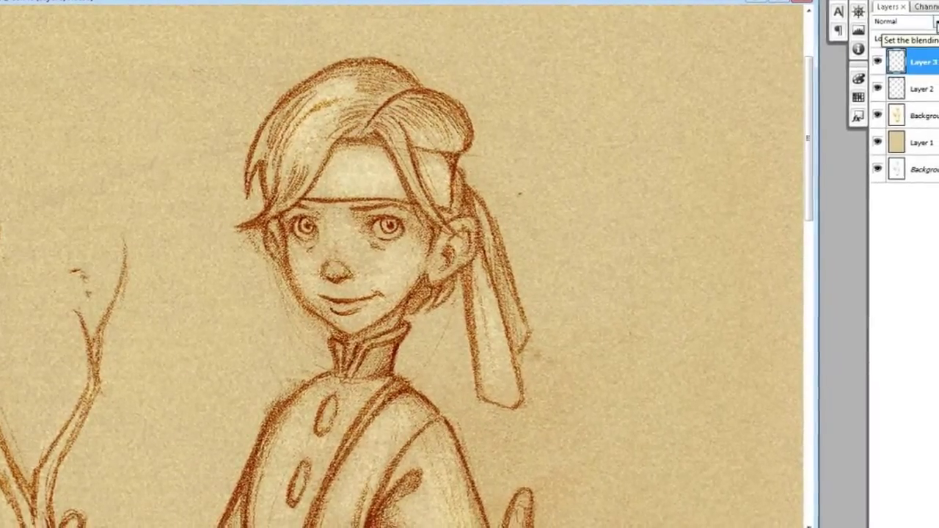
{"action": "left_click", "coordinate": [935, 24]}
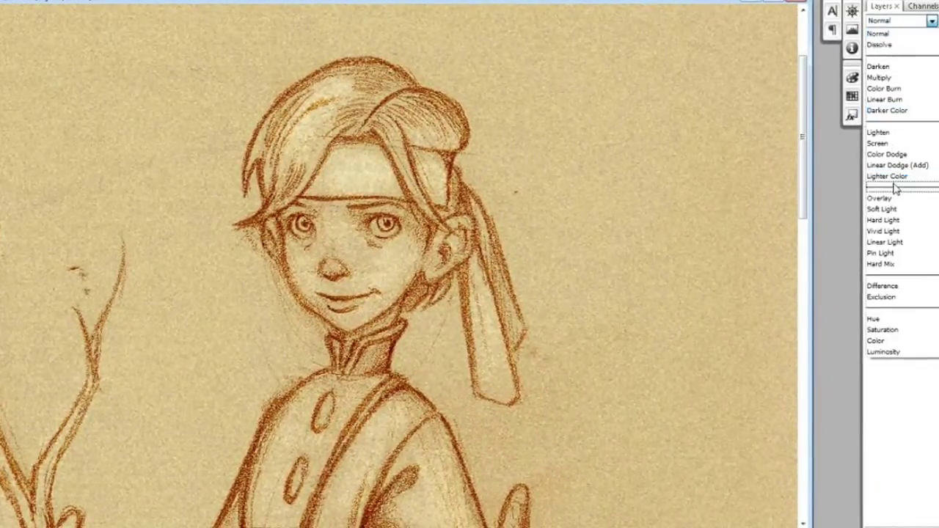
{"action": "left_click", "coordinate": [893, 201]}
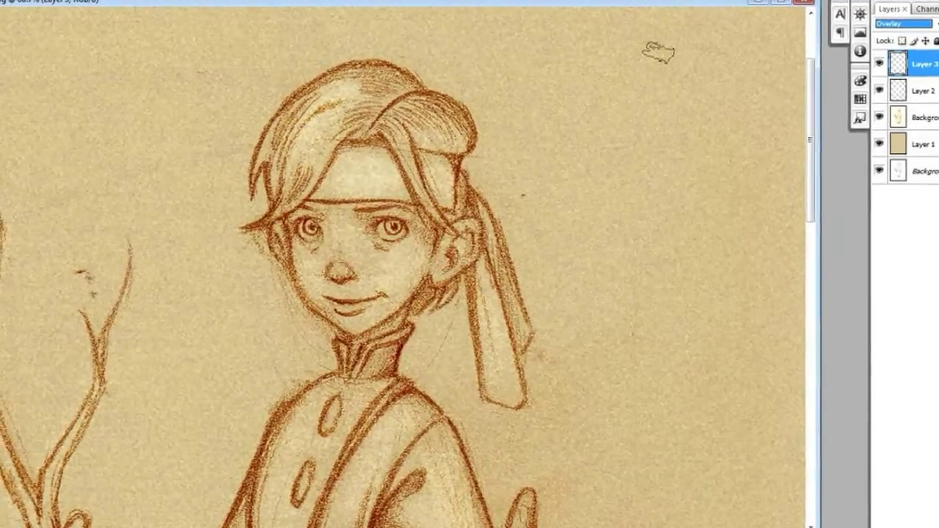
Paint a second pass of cream highlights on Layer 3 over the hair, headband, hanging headband tail, cheeks, chin and nose.
{"action": "left_click_drag", "start_coordinate": [814, 104], "coordinate": [817, 120]}
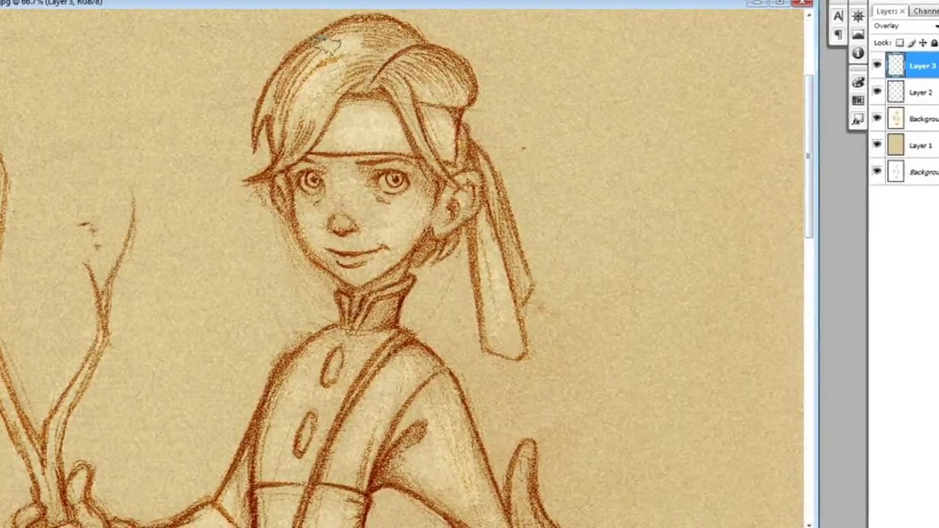
{"action": "left_click_drag", "start_coordinate": [411, 76], "coordinate": [447, 86]}
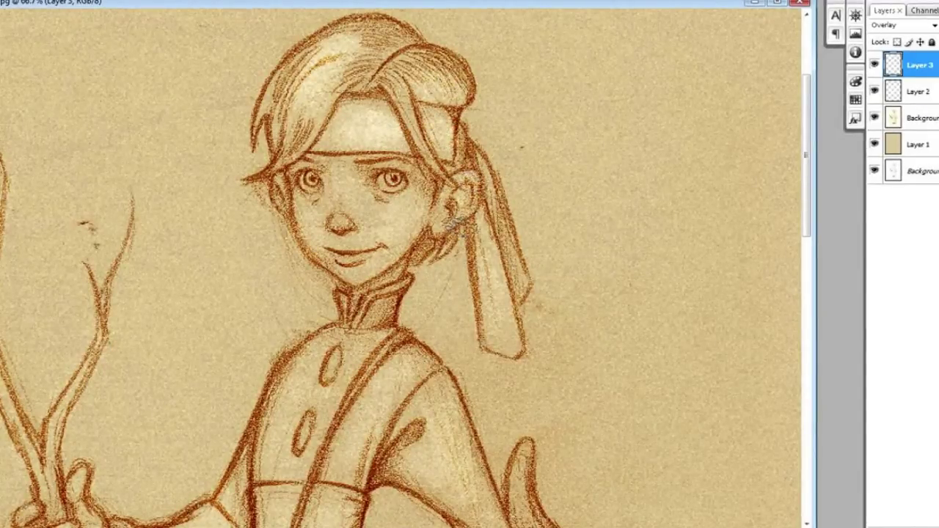
{"action": "left_click_drag", "start_coordinate": [502, 314], "coordinate": [507, 338]}
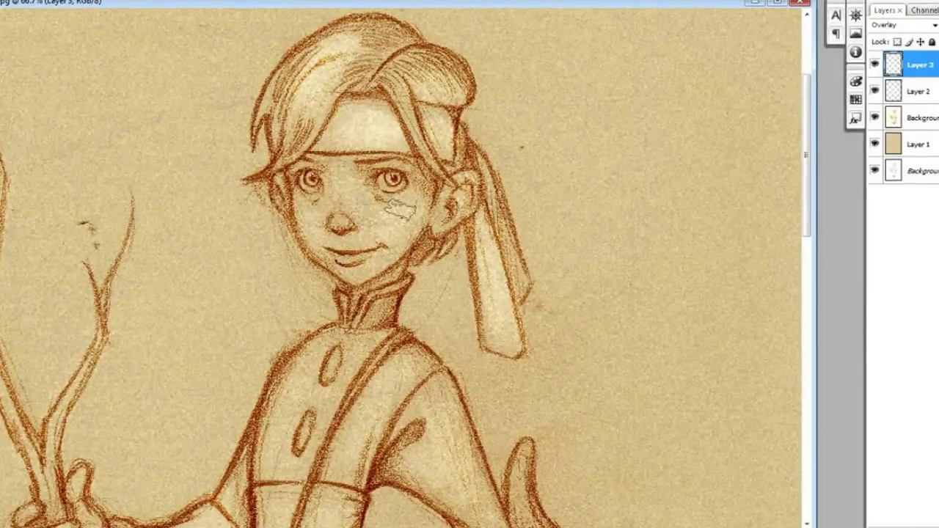
{"action": "mouse_move", "coordinate": [335, 196]}
{"action": "left_mouse_down"}
{"action": "mouse_move", "coordinate": [325, 189]}
{"action": "mouse_move", "coordinate": [338, 205]}
{"action": "mouse_move", "coordinate": [312, 228]}
{"action": "left_mouse_up"}
{"action": "left_click_drag", "start_coordinate": [364, 272], "coordinate": [371, 265]}
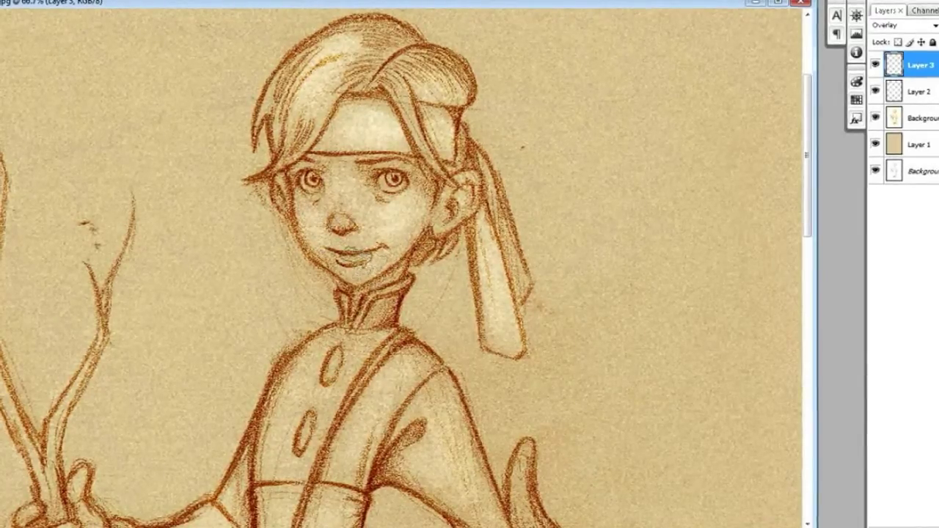
{"action": "left_click_drag", "start_coordinate": [345, 175], "coordinate": [342, 188]}
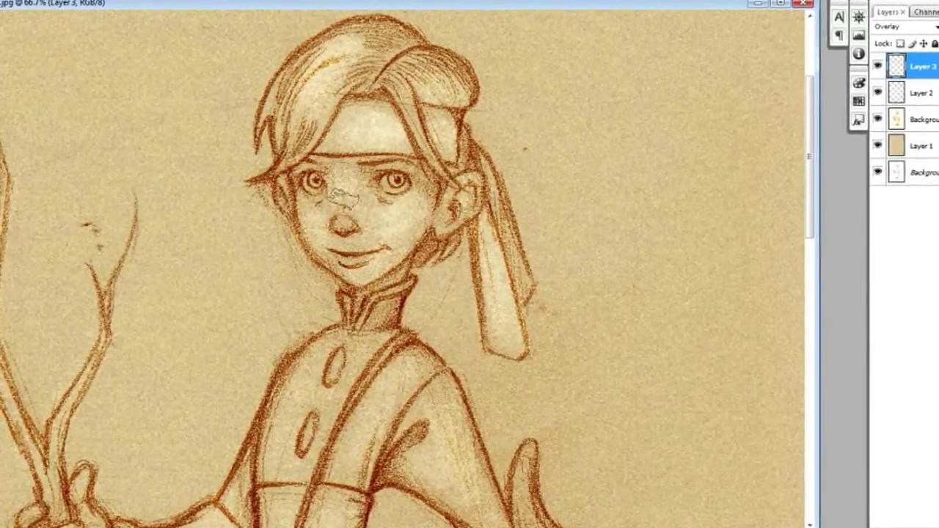
{"action": "left_click_drag", "start_coordinate": [418, 236], "coordinate": [422, 241]}
{"action": "left_click_drag", "start_coordinate": [813, 104], "coordinate": [817, 129]}
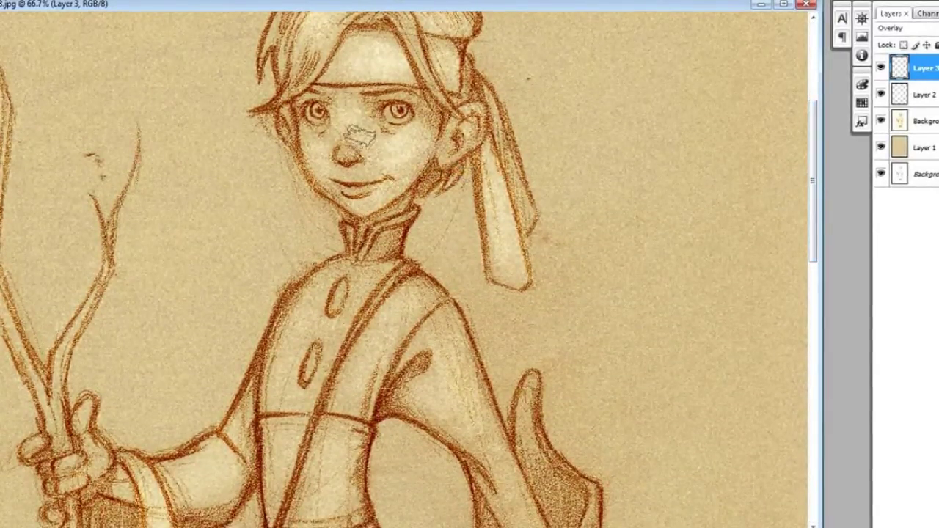
{"action": "left_click_drag", "start_coordinate": [343, 109], "coordinate": [345, 135]}
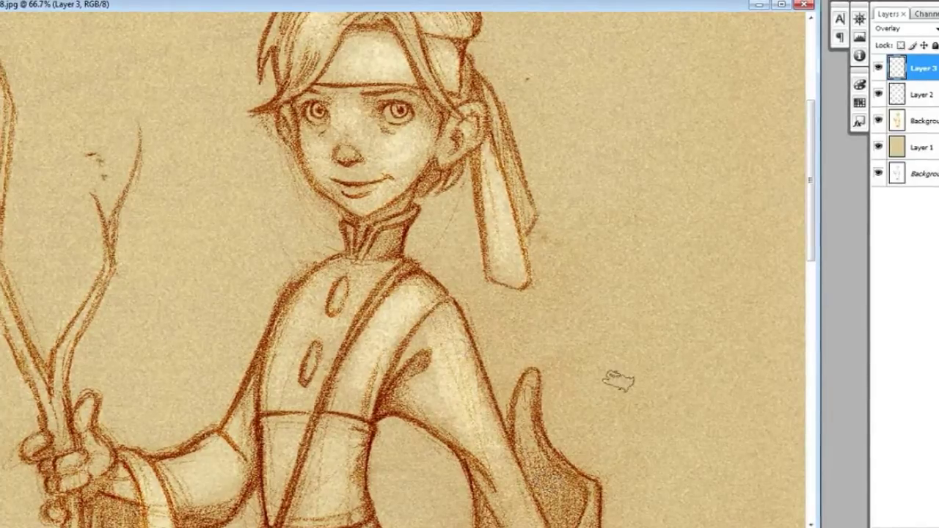
Strengthen the cream highlights on Layer 3 over the chest, waist sash, both sleeves and the hand holding the staff.
{"action": "left_click_drag", "start_coordinate": [813, 215], "coordinate": [813, 275]}
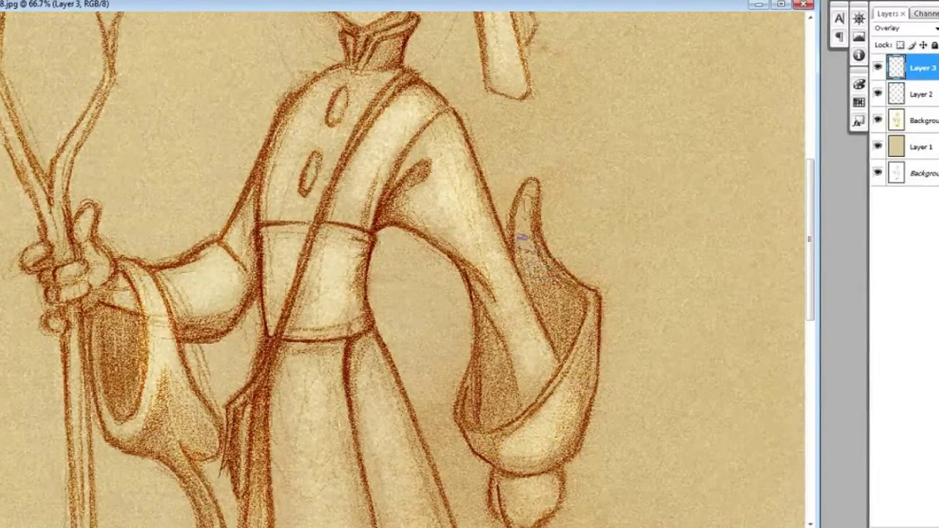
{"action": "left_click_drag", "start_coordinate": [87, 237], "coordinate": [83, 229]}
{"action": "mouse_move", "coordinate": [67, 278]}
{"action": "left_mouse_down"}
{"action": "mouse_move", "coordinate": [155, 320]}
{"action": "mouse_move", "coordinate": [139, 412]}
{"action": "mouse_move", "coordinate": [157, 314]}
{"action": "mouse_move", "coordinate": [167, 360]}
{"action": "left_mouse_up"}
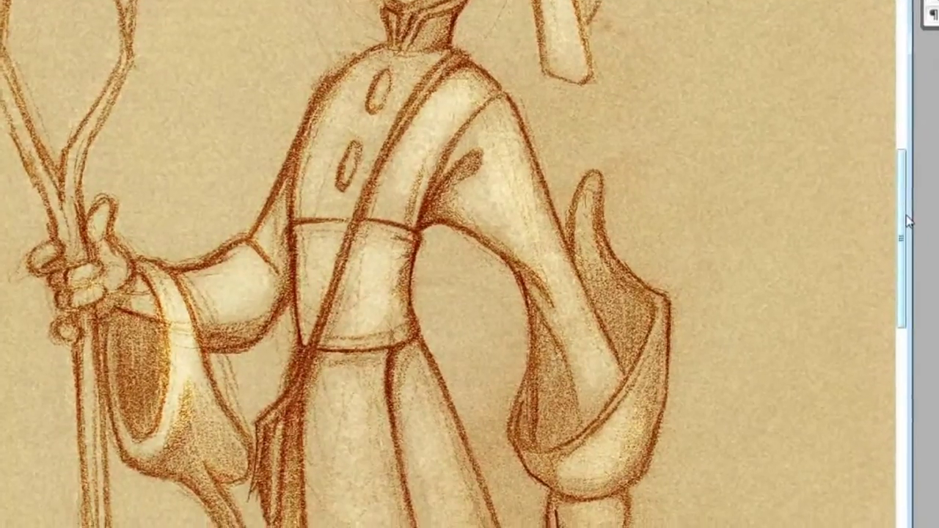
Strengthen the cream highlights on Layer 3 over the lowered fist, robe skirt, rolled trouser cuffs and both feet.
{"action": "left_click_drag", "start_coordinate": [845, 239], "coordinate": [846, 250]}
{"action": "left_click_drag", "start_coordinate": [920, 241], "coordinate": [921, 296]}
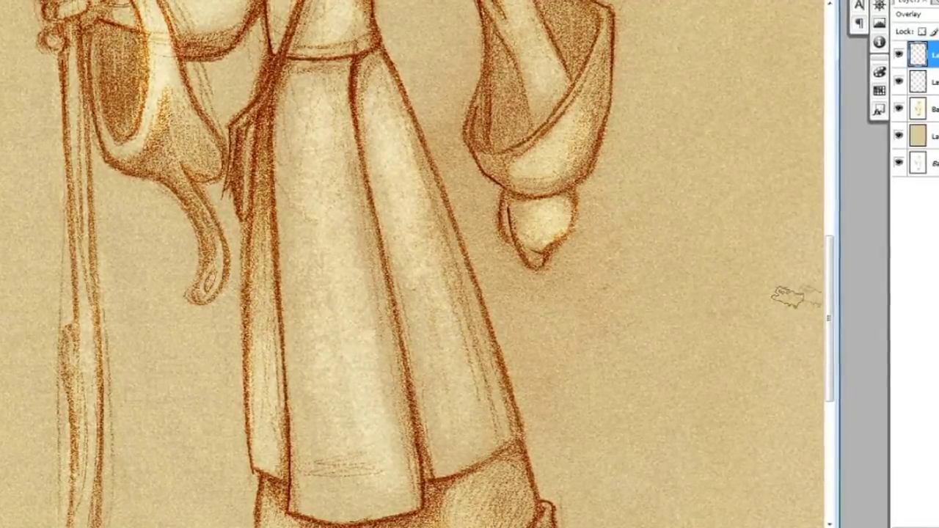
{"action": "left_click_drag", "start_coordinate": [829, 295], "coordinate": [835, 392]}
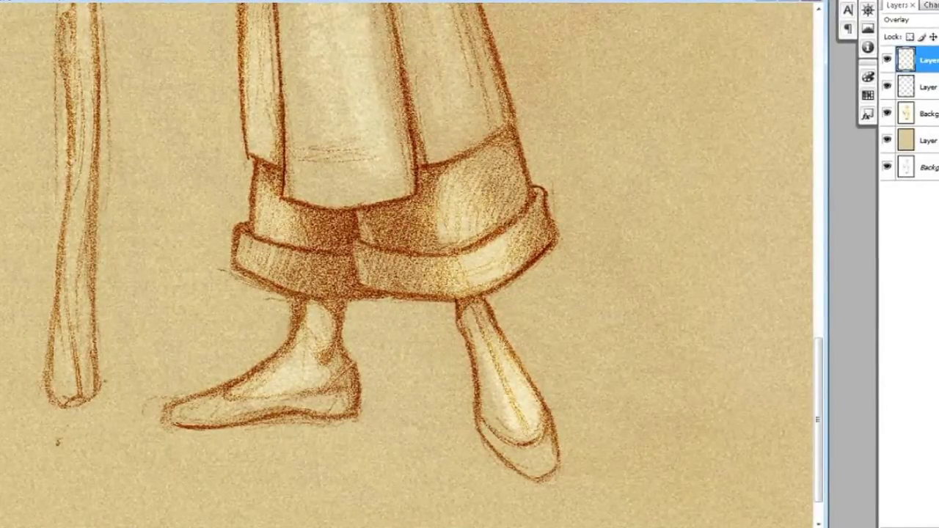
Examine the highlighted drawing as a whole in an enlarged document window and inspect the head up close.
{"action": "key", "text": "ctrl+0"}
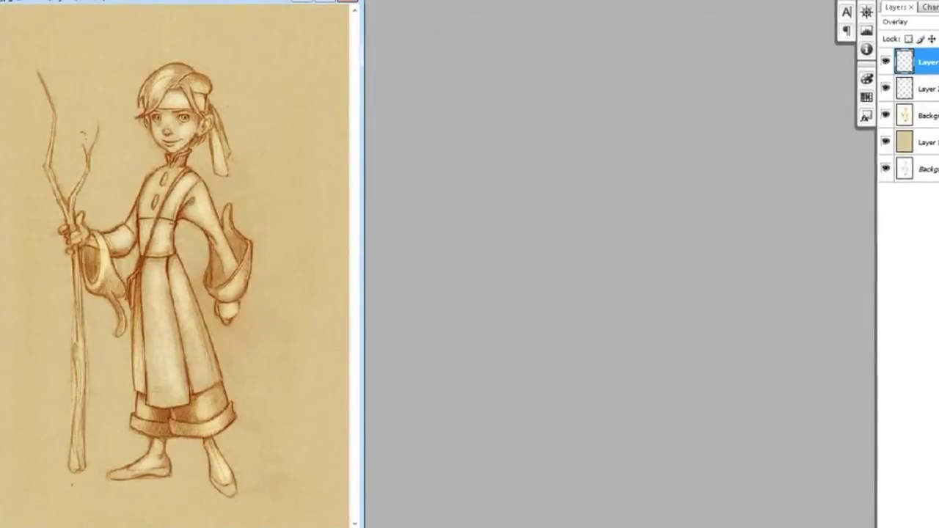
{"action": "left_click_drag", "start_coordinate": [220, 4], "coordinate": [374, 7]}
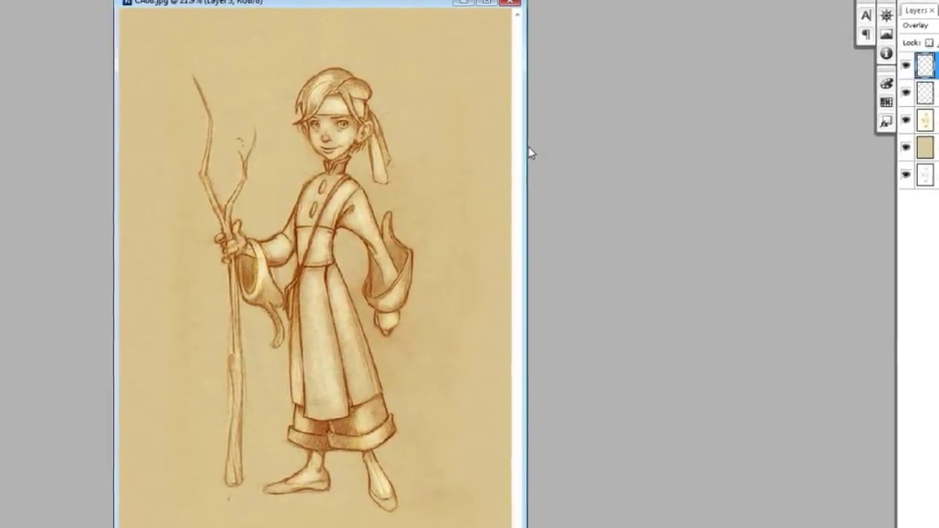
{"action": "left_click_drag", "start_coordinate": [528, 147], "coordinate": [716, 166]}
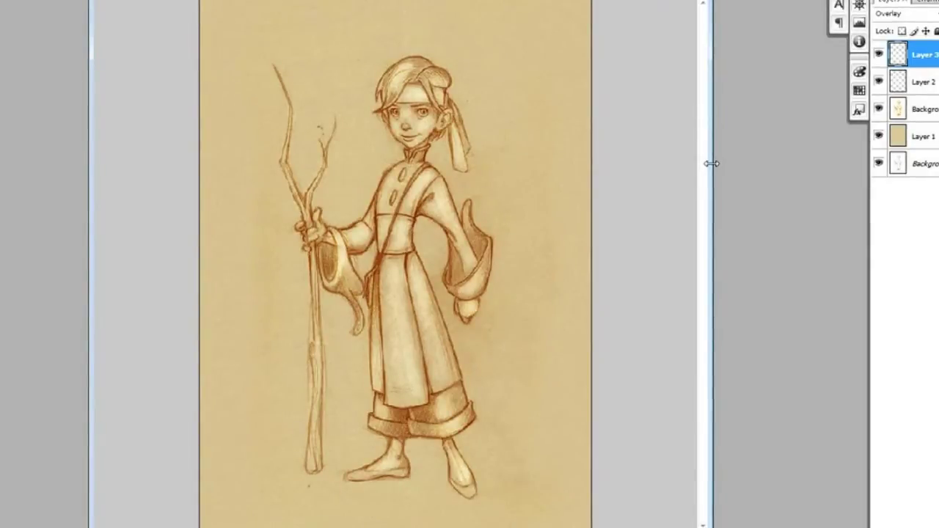
{"action": "left_click", "coordinate": [405, 100]}
{"action": "left_click", "coordinate": [408, 97]}
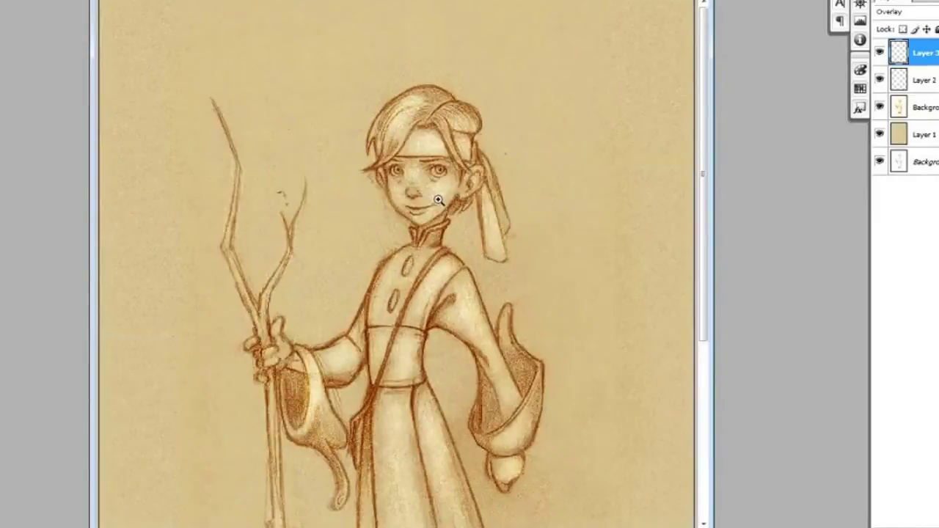
{"action": "left_click", "coordinate": [436, 172]}
{"action": "left_click", "coordinate": [380, 268]}
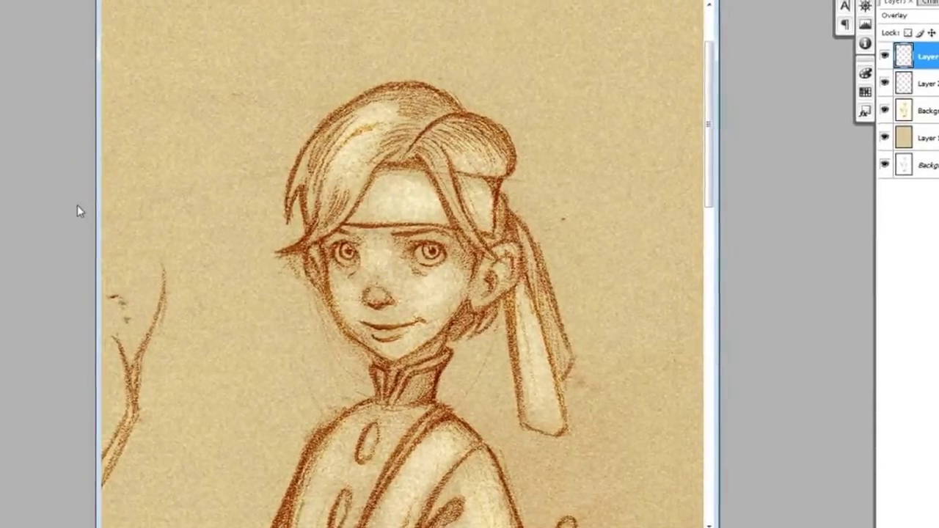
{"action": "left_click_drag", "start_coordinate": [71, 226], "coordinate": [0, 229]}
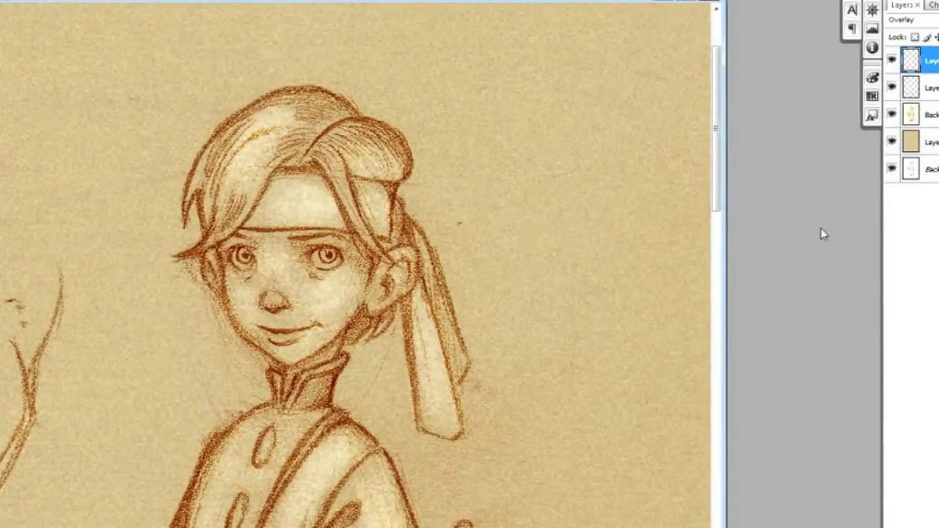
Add an empty layer above Layer 3 and set its blend mode to Overlay.
{"action": "key", "text": "ctrl+alt+shift+n"}
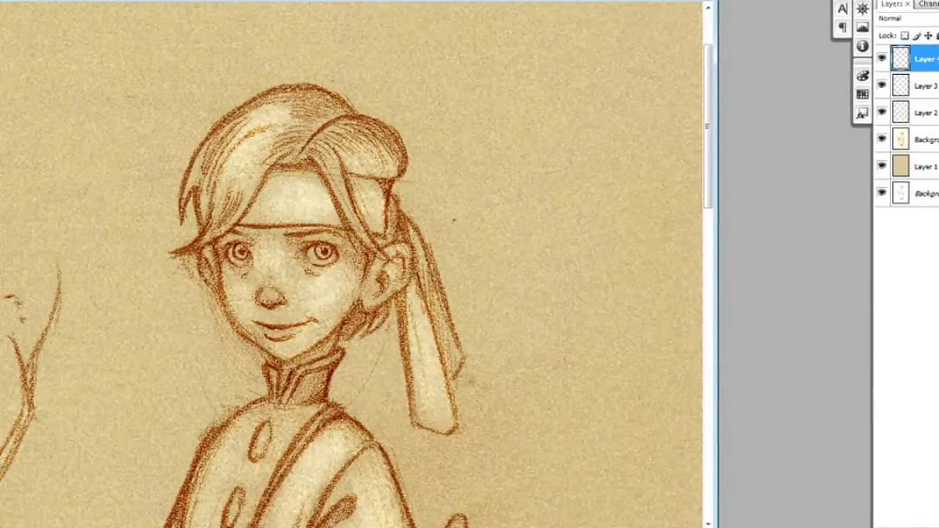
{"action": "left_click", "coordinate": [910, 18]}
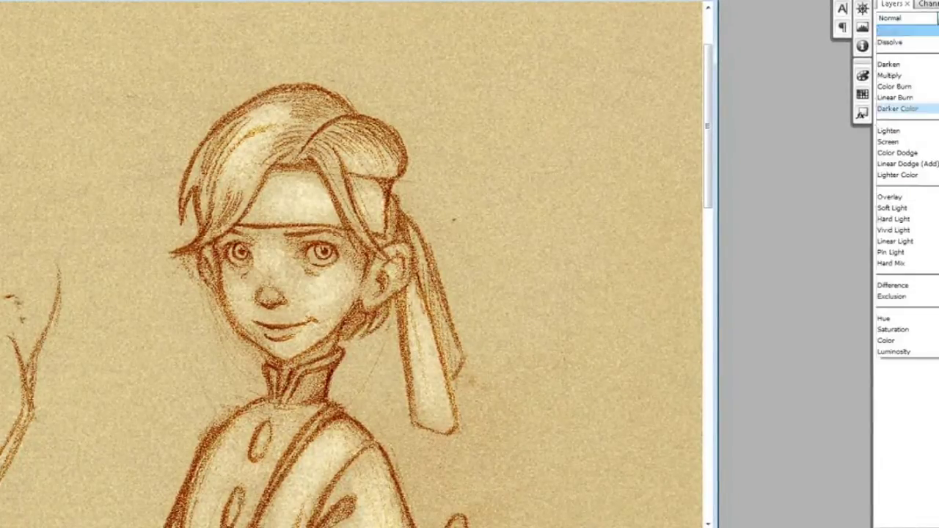
{"action": "left_click", "coordinate": [890, 198]}
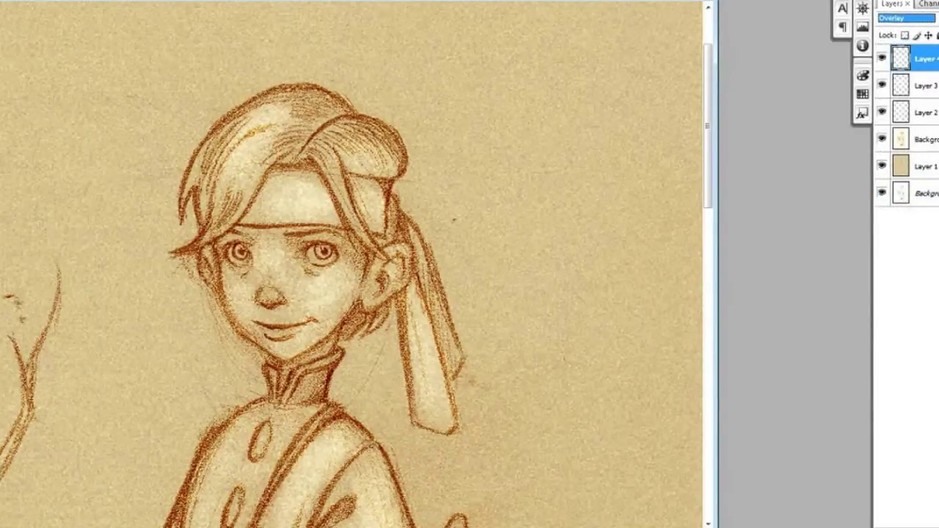
Set the foreground color to a bright, saturated orange.
{"action": "left_click", "coordinate": [407, 331]}
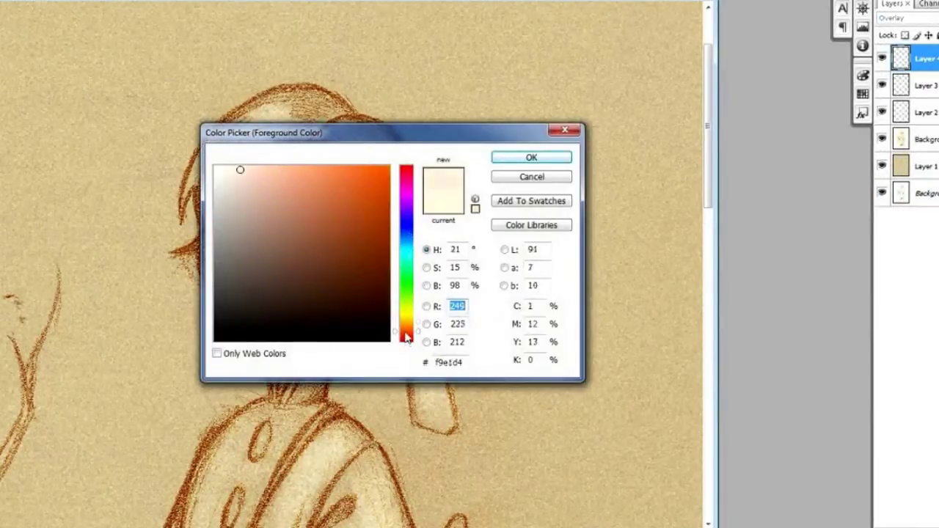
{"action": "left_click_drag", "start_coordinate": [354, 170], "coordinate": [356, 176]}
{"action": "left_click", "coordinate": [528, 158]}
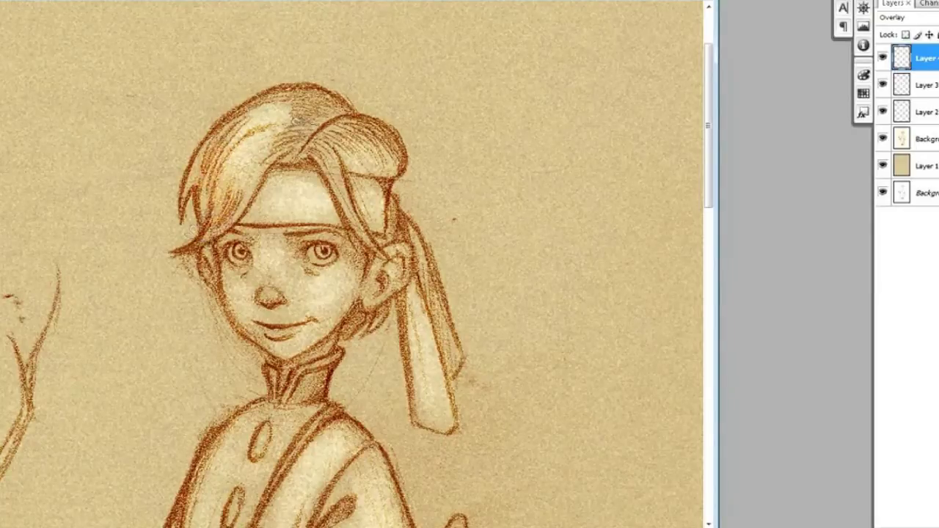
Paint orange on Layer 4 over the character's fringe, crown, side-swept tuft, front strands and the hair below the ear.
{"action": "left_click_drag", "start_coordinate": [327, 109], "coordinate": [297, 150]}
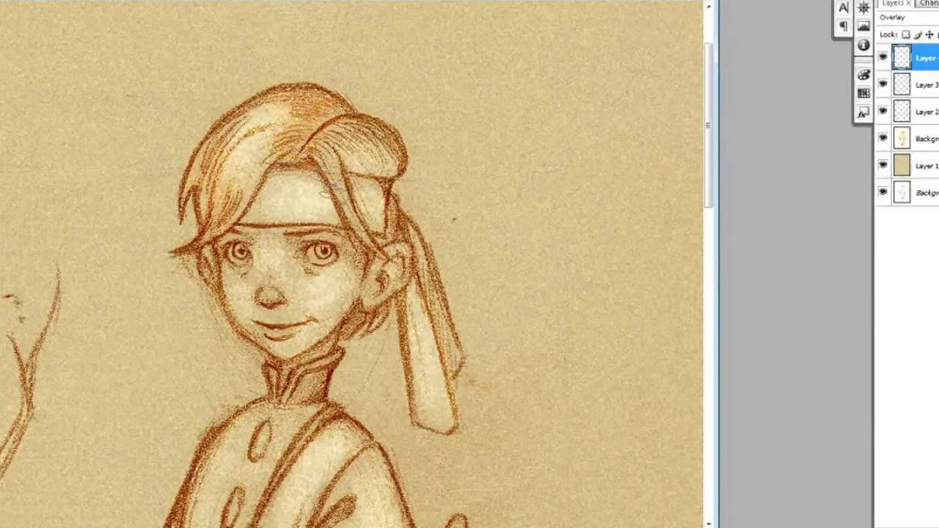
{"action": "mouse_move", "coordinate": [380, 163]}
{"action": "left_mouse_down"}
{"action": "mouse_move", "coordinate": [345, 165]}
{"action": "mouse_move", "coordinate": [330, 136]}
{"action": "mouse_move", "coordinate": [359, 139]}
{"action": "mouse_move", "coordinate": [338, 127]}
{"action": "mouse_move", "coordinate": [322, 144]}
{"action": "left_mouse_up"}
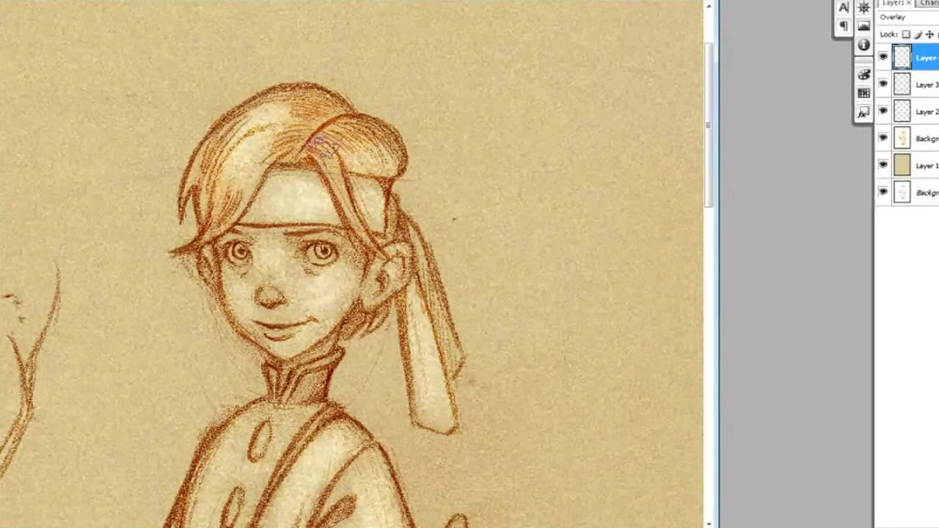
{"action": "mouse_move", "coordinate": [220, 204]}
{"action": "left_mouse_down"}
{"action": "mouse_move", "coordinate": [217, 219]}
{"action": "mouse_move", "coordinate": [205, 176]}
{"action": "mouse_move", "coordinate": [200, 207]}
{"action": "mouse_move", "coordinate": [192, 184]}
{"action": "left_mouse_up"}
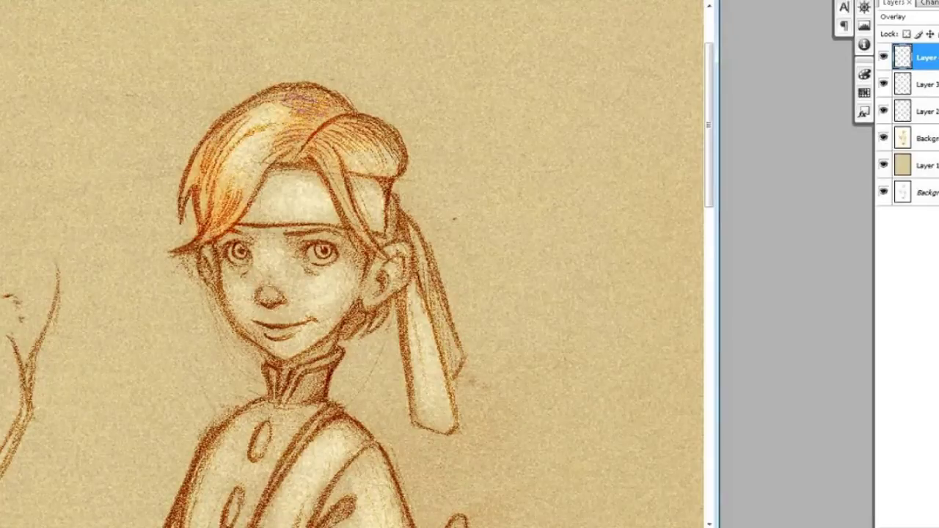
{"action": "left_click_drag", "start_coordinate": [343, 213], "coordinate": [367, 234]}
{"action": "mouse_move", "coordinate": [348, 127]}
{"action": "left_mouse_down"}
{"action": "mouse_move", "coordinate": [380, 138]}
{"action": "mouse_move", "coordinate": [397, 192]}
{"action": "left_mouse_up"}
{"action": "mouse_move", "coordinate": [364, 318]}
{"action": "left_mouse_down"}
{"action": "mouse_move", "coordinate": [369, 311]}
{"action": "mouse_move", "coordinate": [354, 333]}
{"action": "mouse_move", "coordinate": [379, 316]}
{"action": "left_mouse_up"}
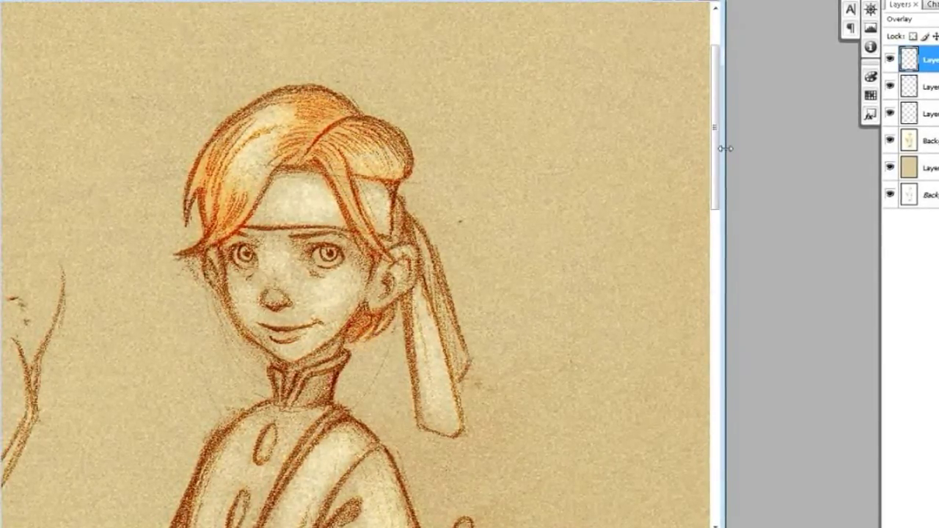
{"action": "scroll", "coordinate": [778, 165], "scroll_direction": "down", "scroll_amount": 6}
{"action": "scroll", "coordinate": [763, 223], "scroll_direction": "up", "scroll_amount": 4}
{"action": "scroll", "coordinate": [760, 176], "scroll_direction": "down", "scroll_amount": 2}
{"action": "scroll", "coordinate": [760, 181], "scroll_direction": "up", "scroll_amount": 3}
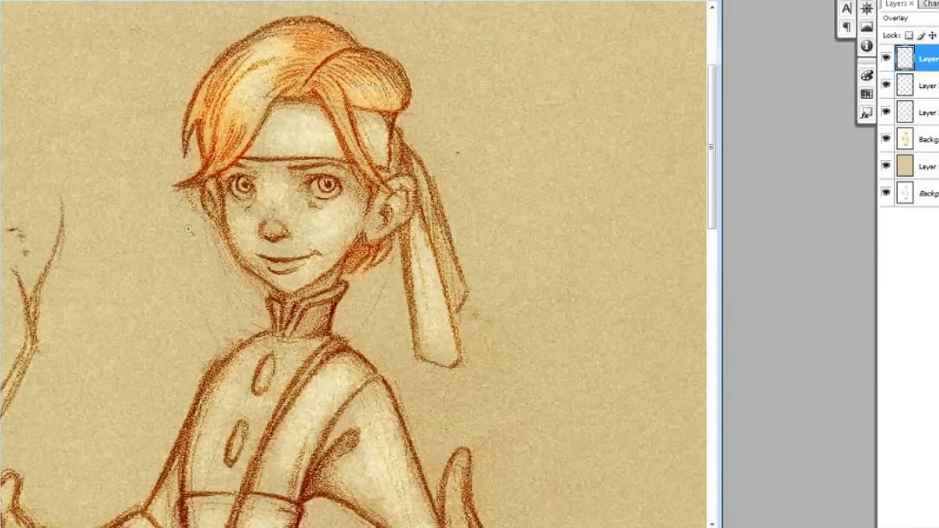
{"action": "left_click", "coordinate": [242, 234]}
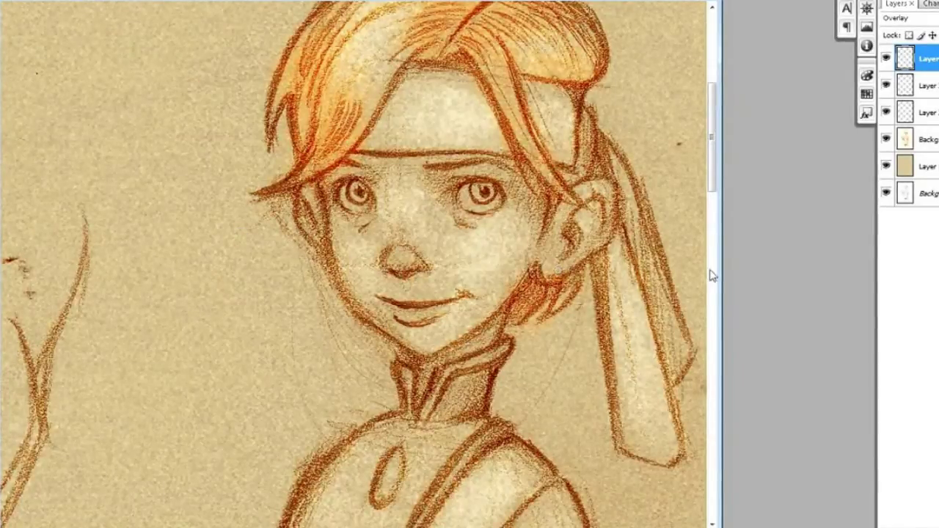
Widen the document window, add an empty layer above the orange hair layer and set its blend mode to Overlay.
{"action": "left_click_drag", "start_coordinate": [723, 272], "coordinate": [819, 264]}
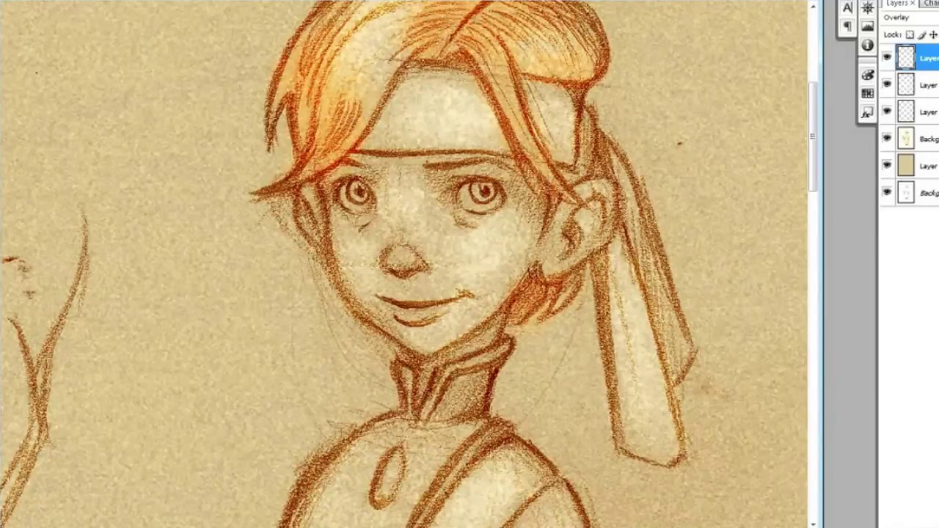
{"action": "key", "text": "ctrl+alt+shift+n"}
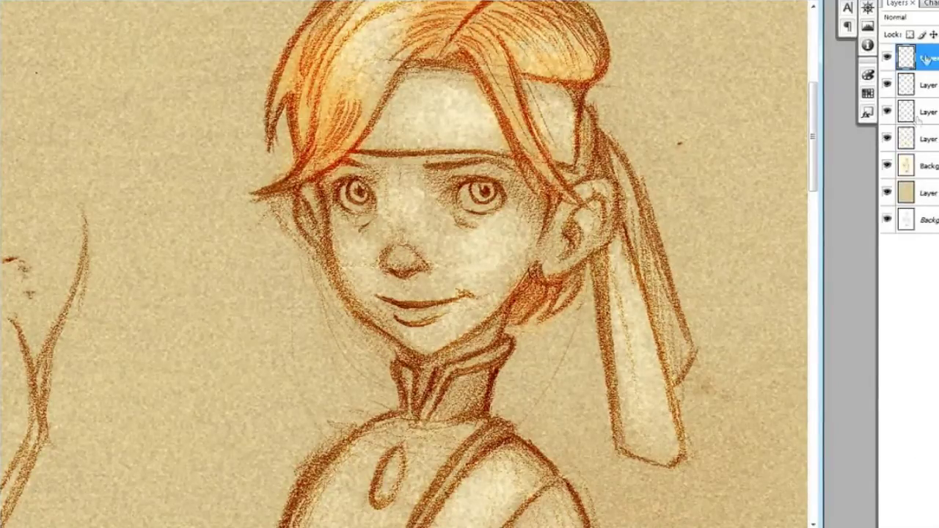
{"action": "left_click", "coordinate": [906, 17]}
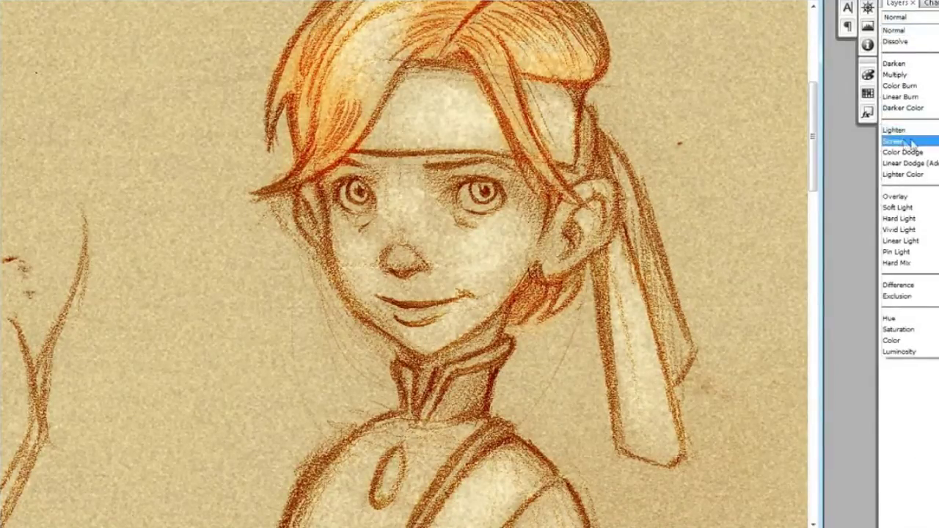
{"action": "left_click", "coordinate": [901, 197]}
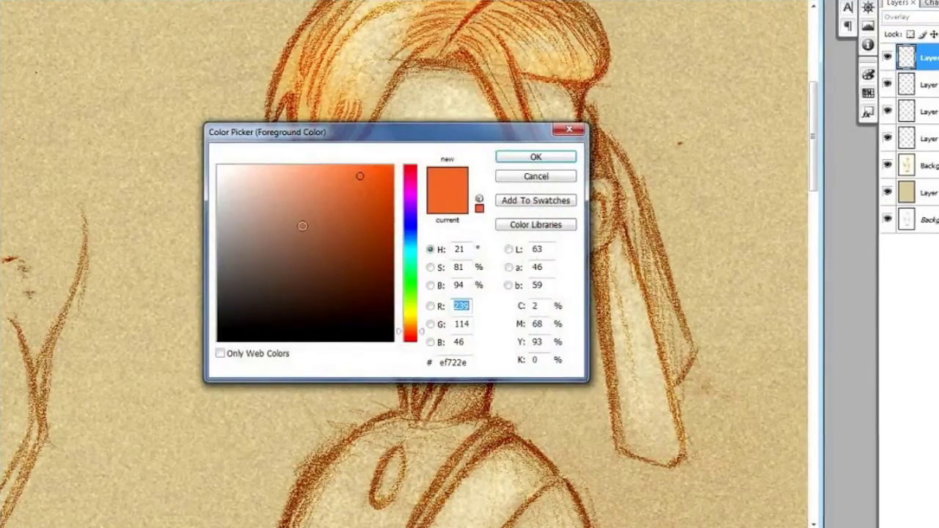
Set the foreground color to a light salmon pink, hex f68166.
{"action": "left_click_drag", "start_coordinate": [397, 330], "coordinate": [398, 339]}
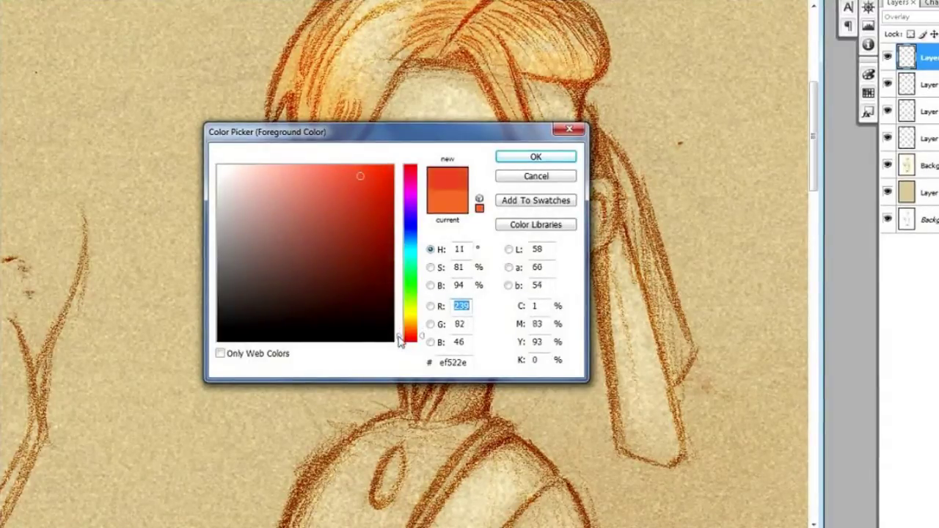
{"action": "left_click", "coordinate": [320, 171]}
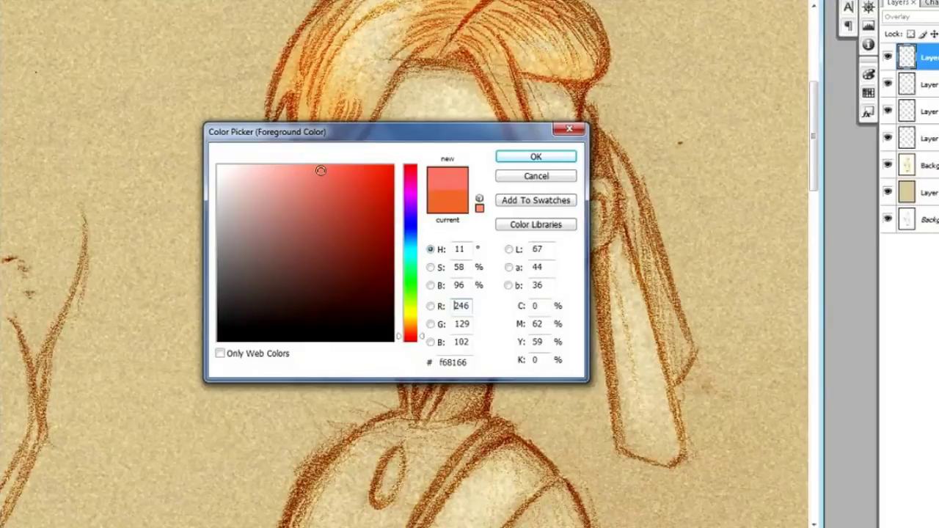
{"action": "left_click", "coordinate": [552, 159]}
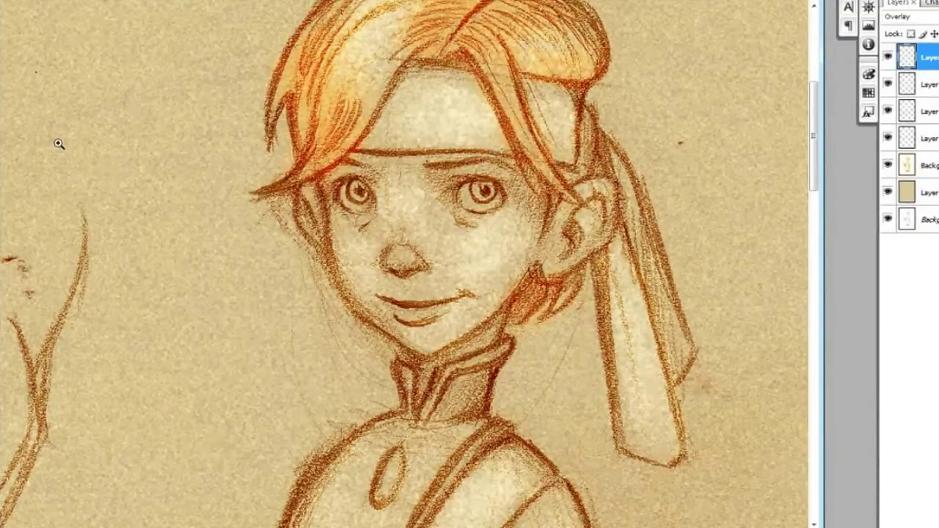